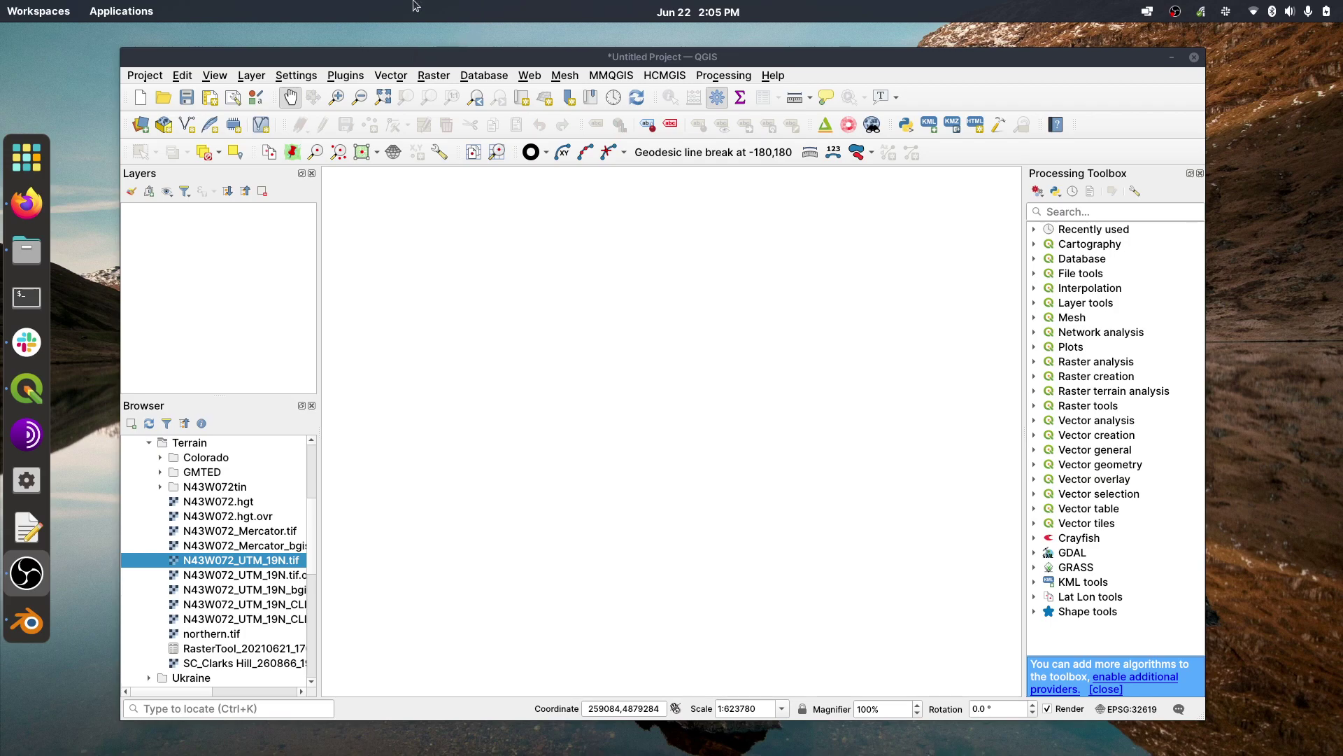
Open the plugin manager and list all 717 available plugins
left_click(346, 77)
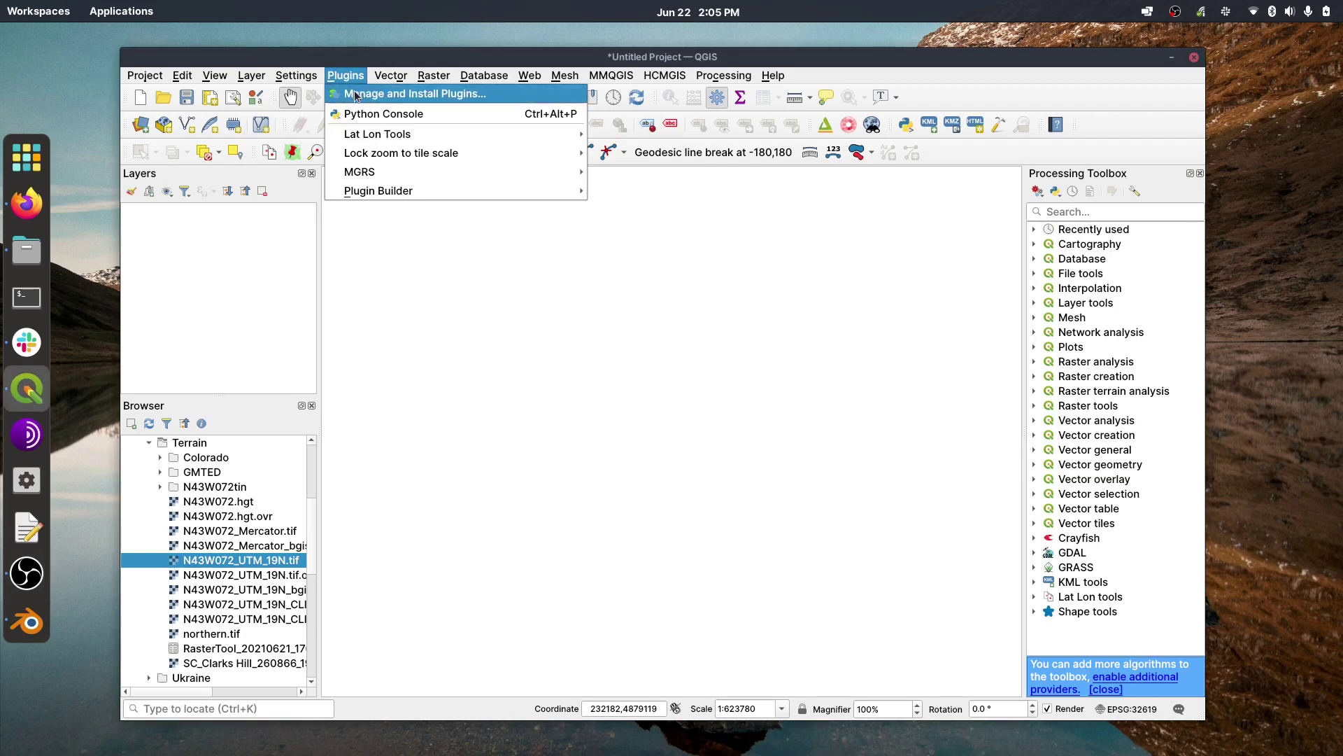
left_click(415, 93)
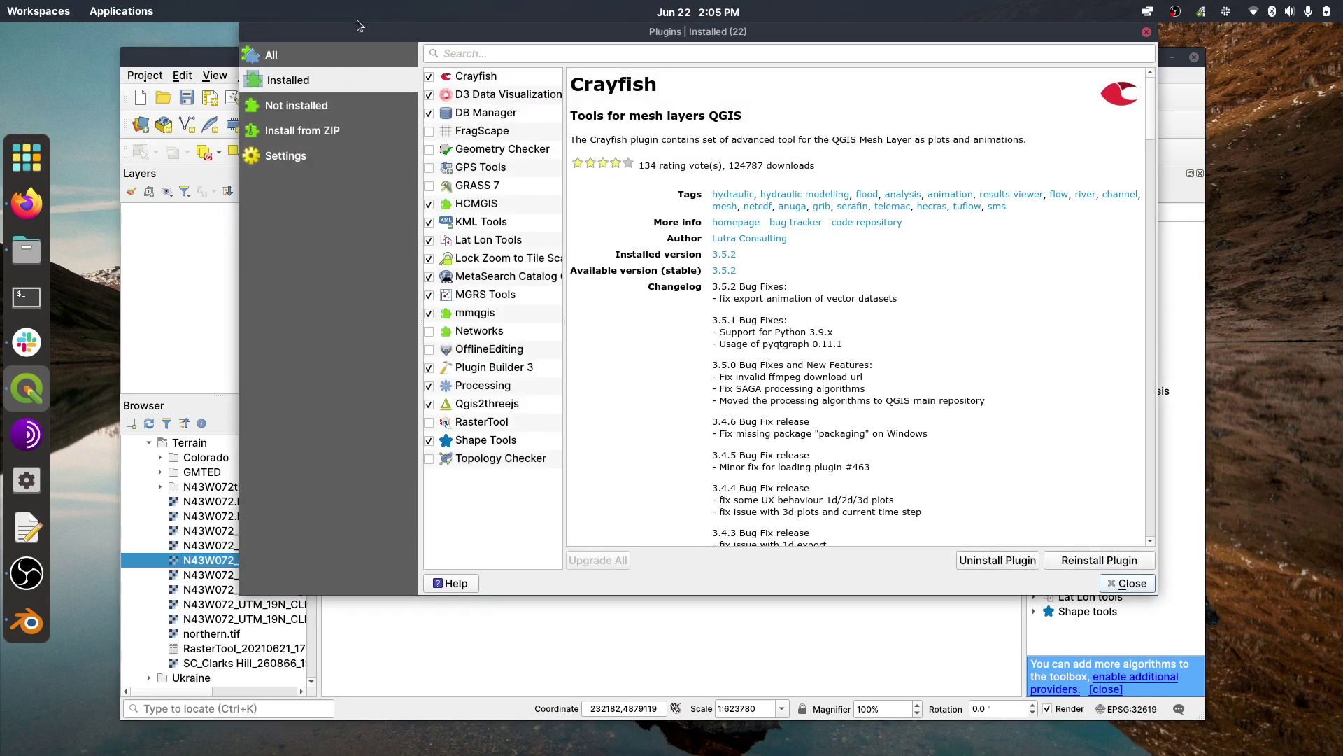
left_click_drag(357, 25, 426, 150)
left_click(346, 183)
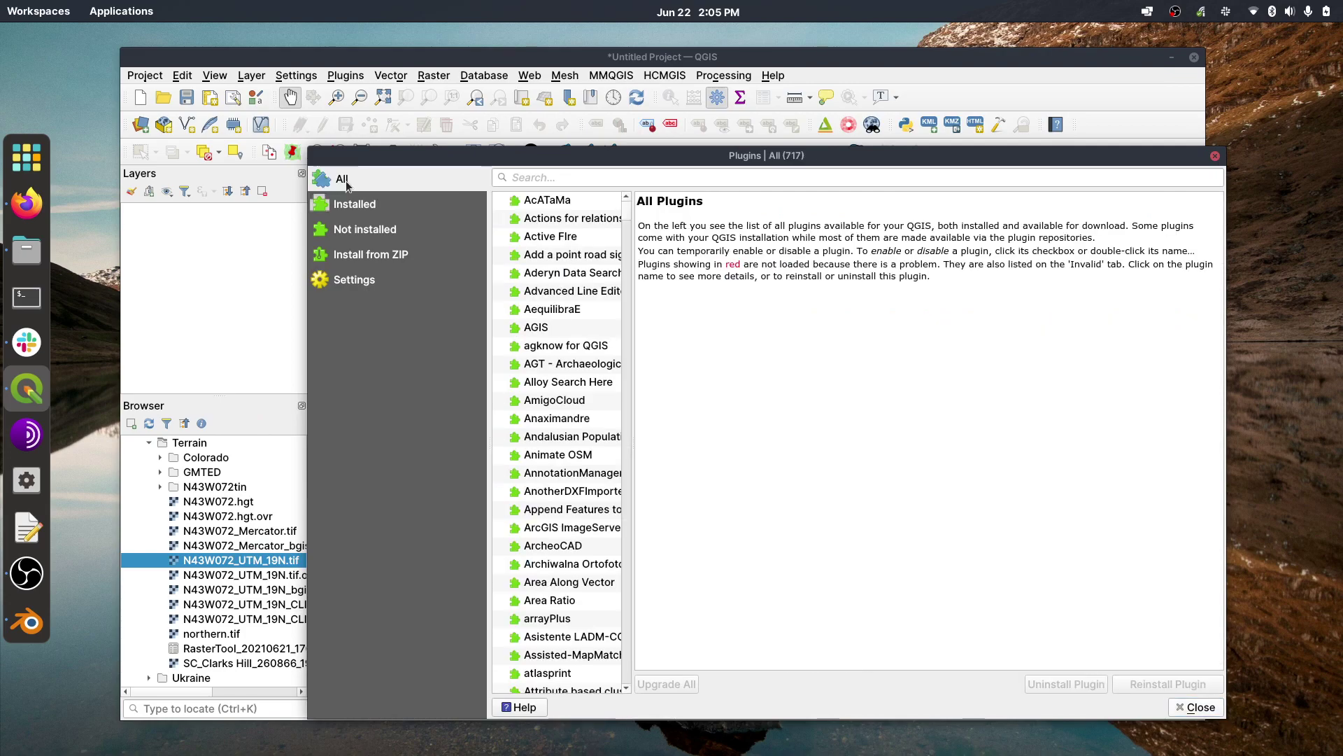
left_click_drag(649, 156, 591, 114)
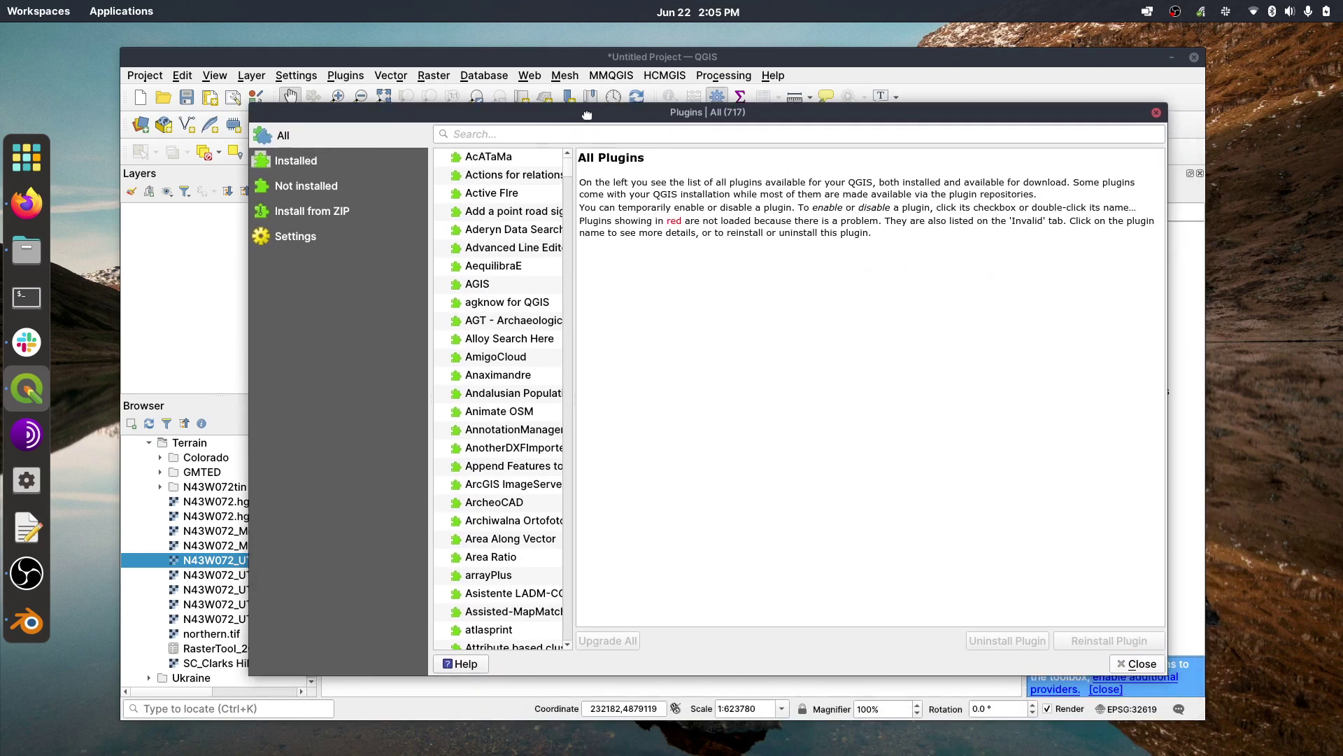
Search for 'qgis2' and view the installed Qgis2threejs 2.6 plugin details
left_click(547, 135)
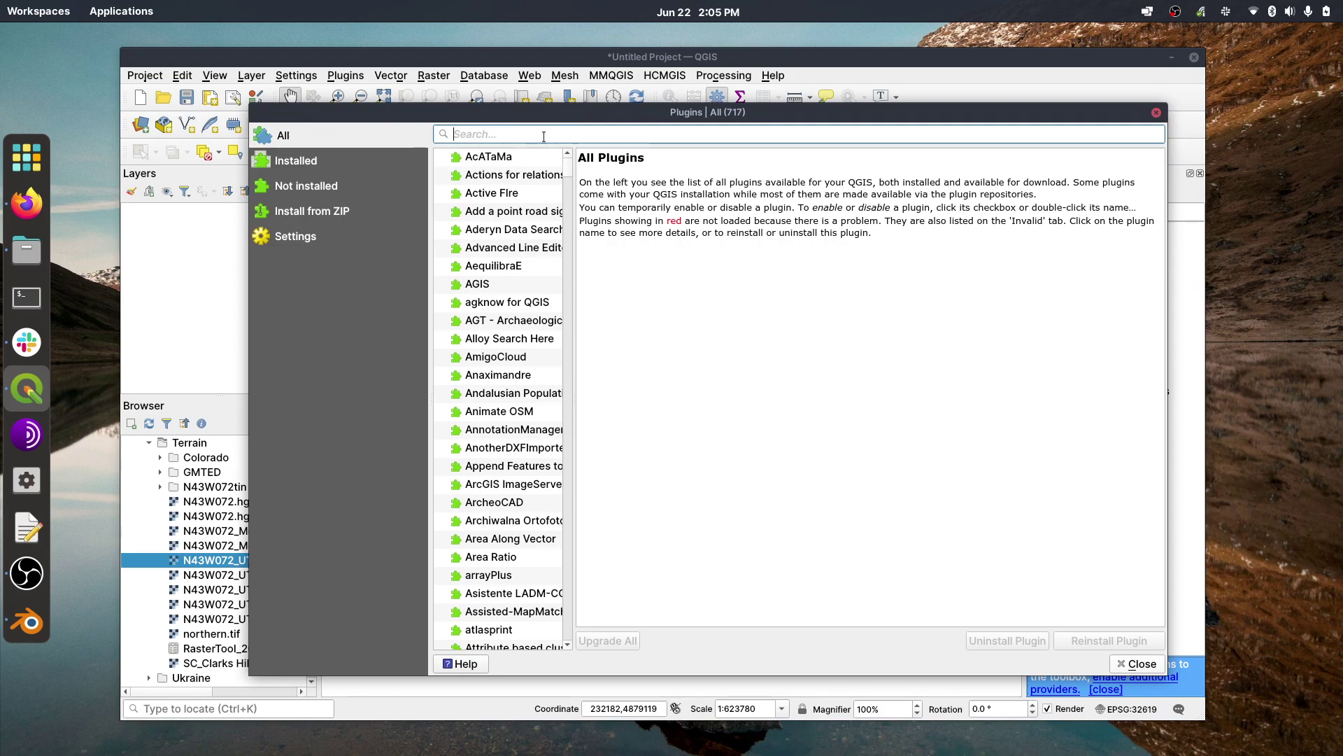
type("qgis2")
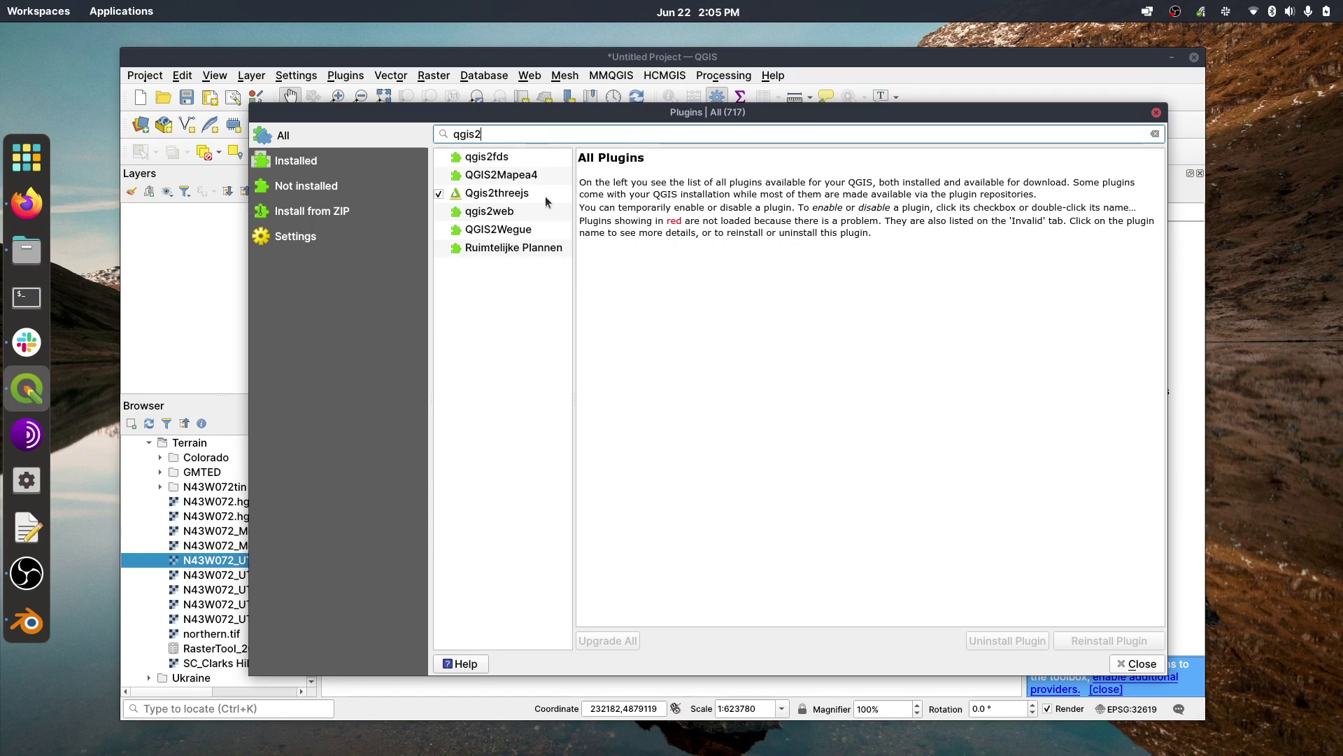
left_click(507, 196)
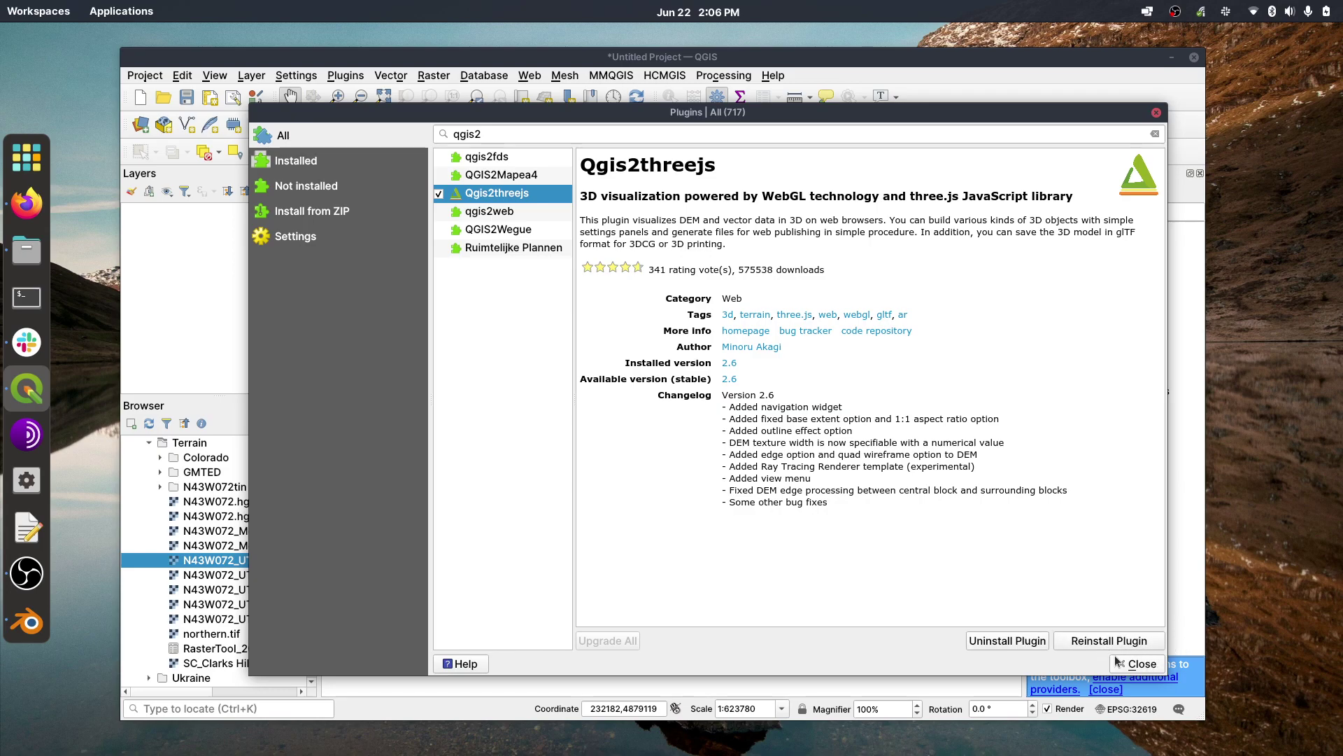
left_click(592, 128)
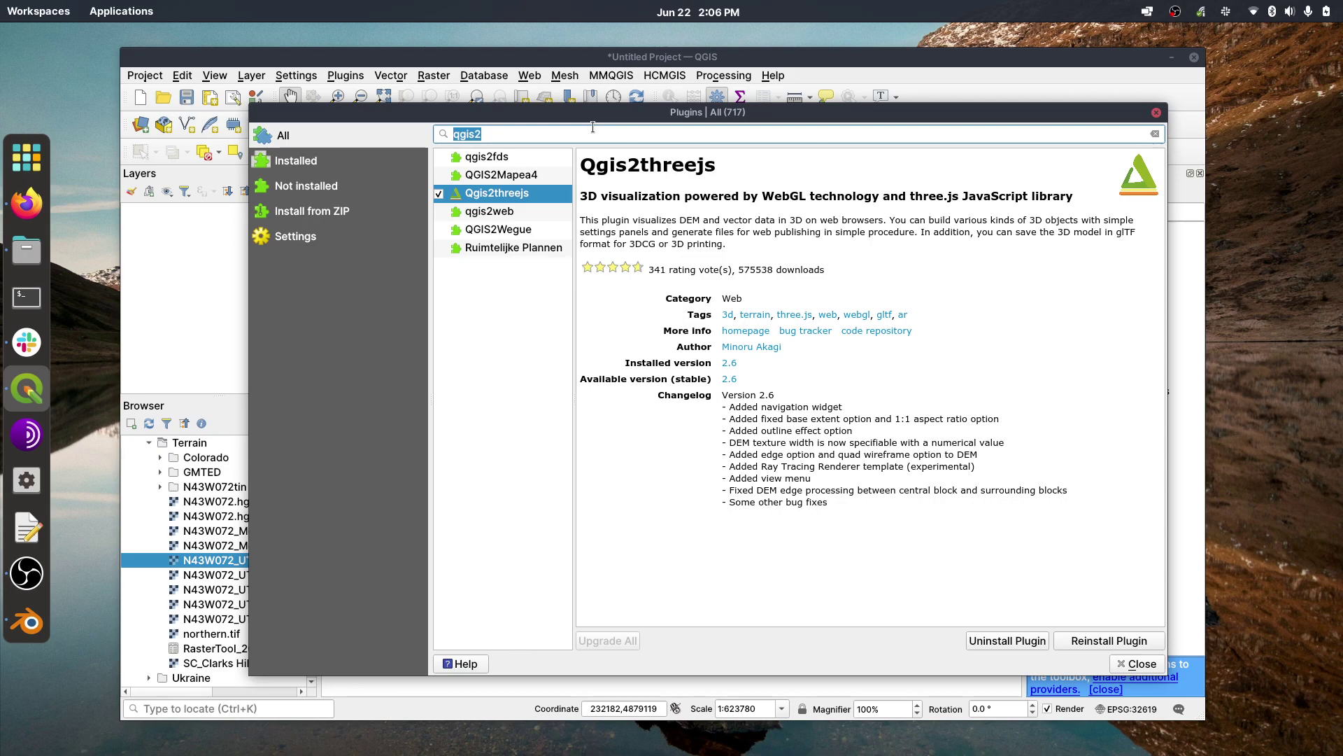
Search for 'hcm' to show the installed HCMGIS plugin, version 21.1.29
type("hcm")
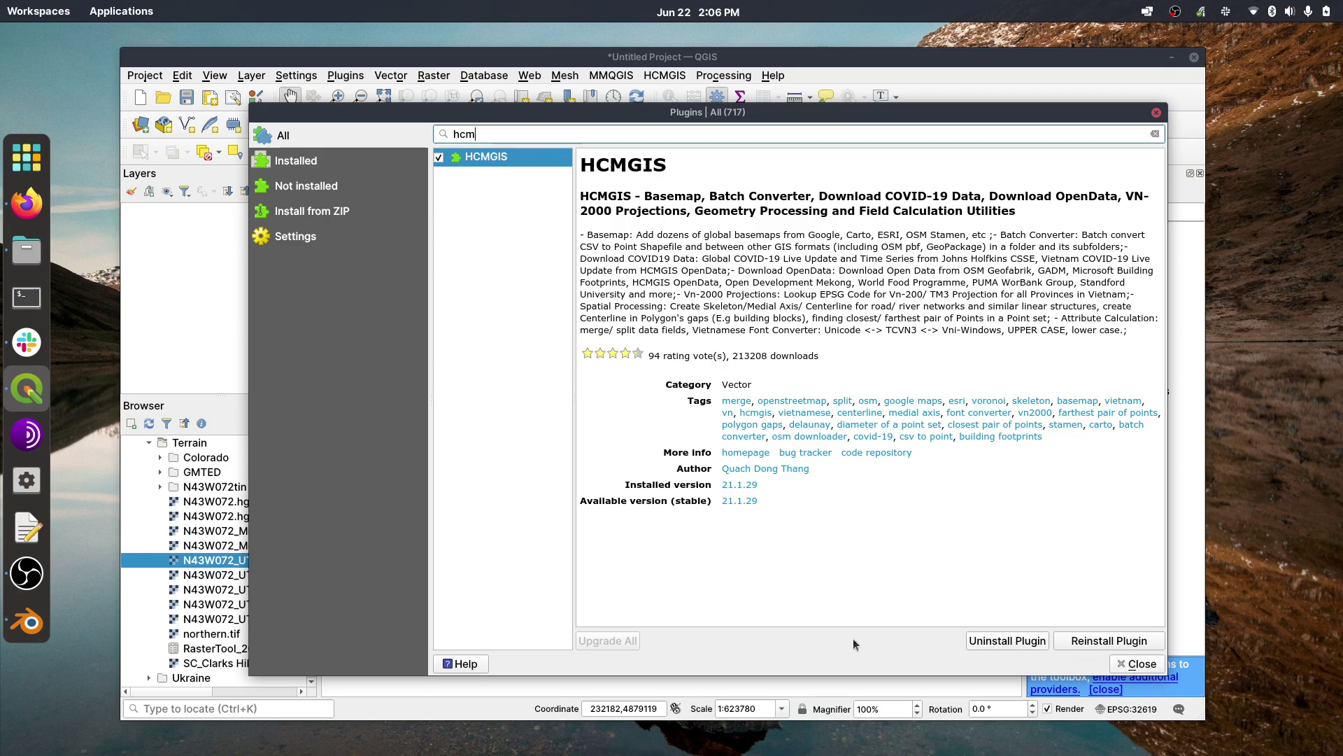
Close the plugin manager and widen the Layers and Browser panels
left_click(1137, 670)
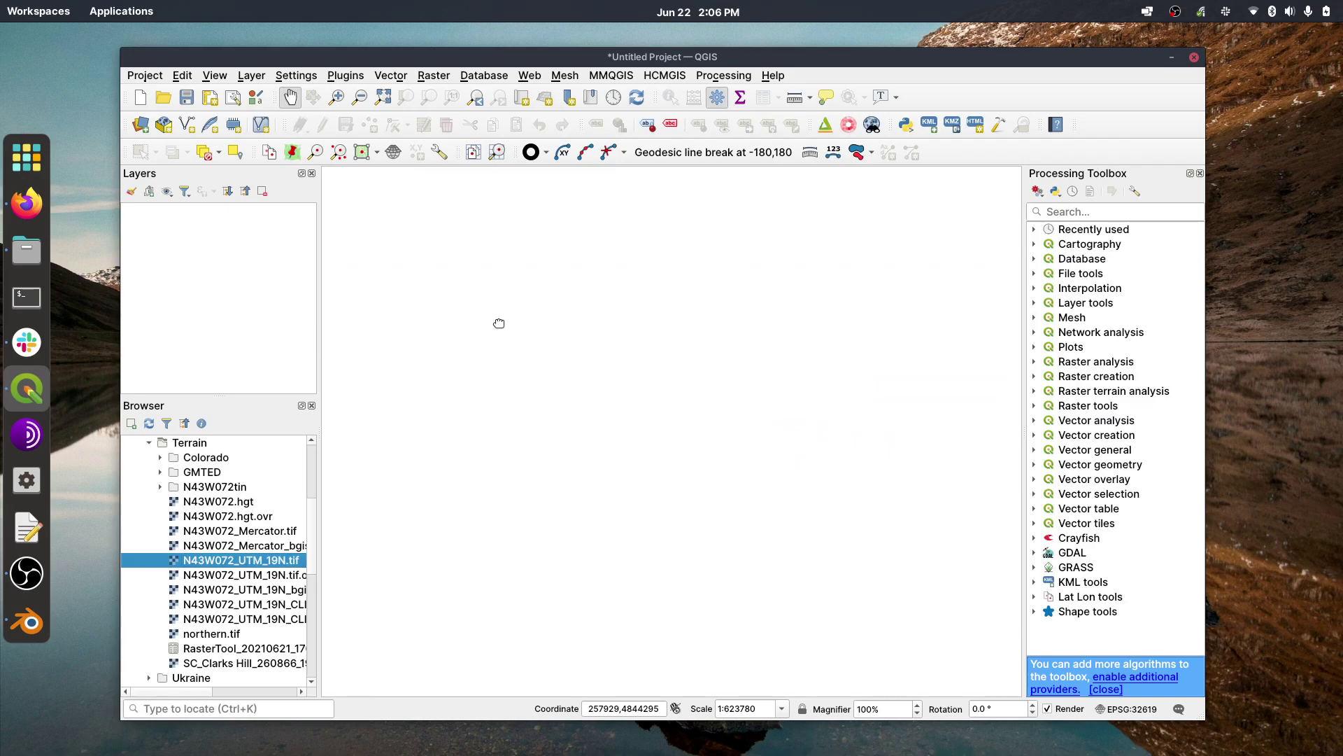
left_click_drag(499, 323, 499, 325)
left_click_drag(319, 510, 346, 508)
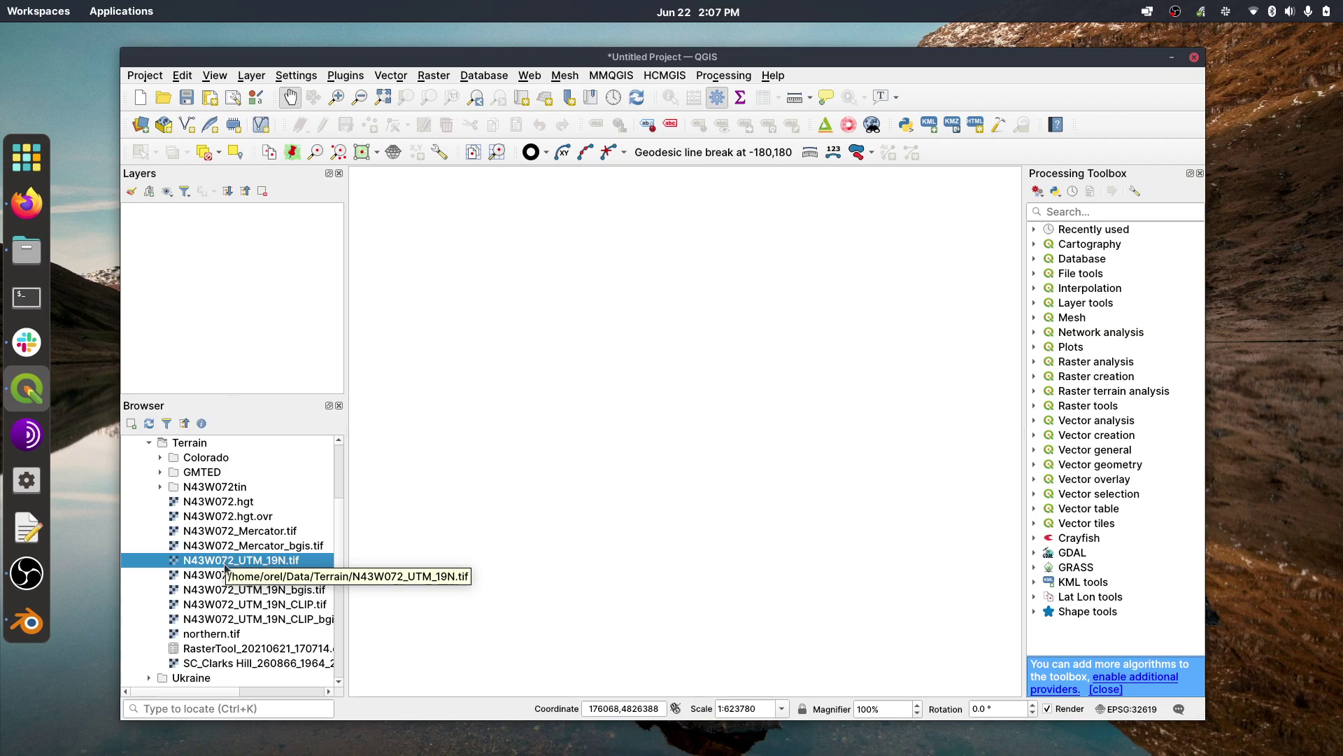
Add N43W072_UTM_19N.tif to the map and frame the round massif
left_click_drag(224, 562, 648, 312)
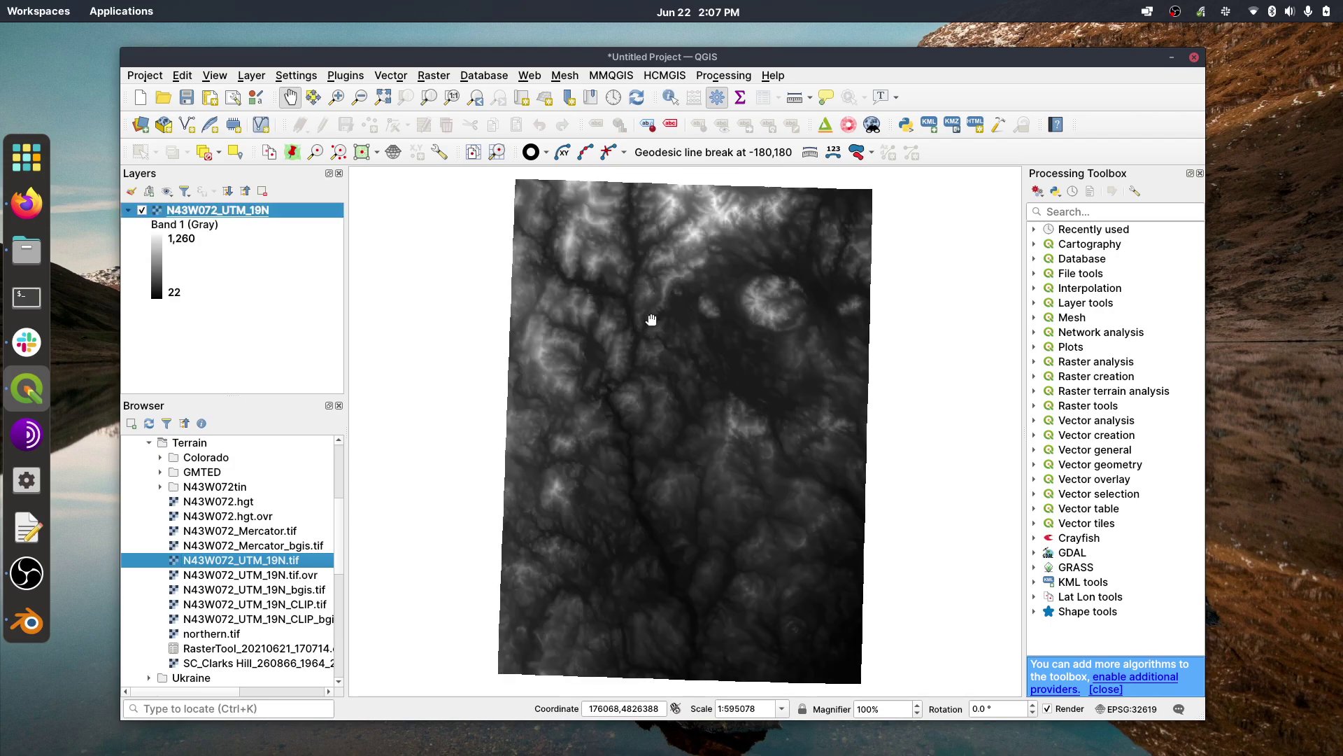
left_click_drag(708, 369, 685, 369)
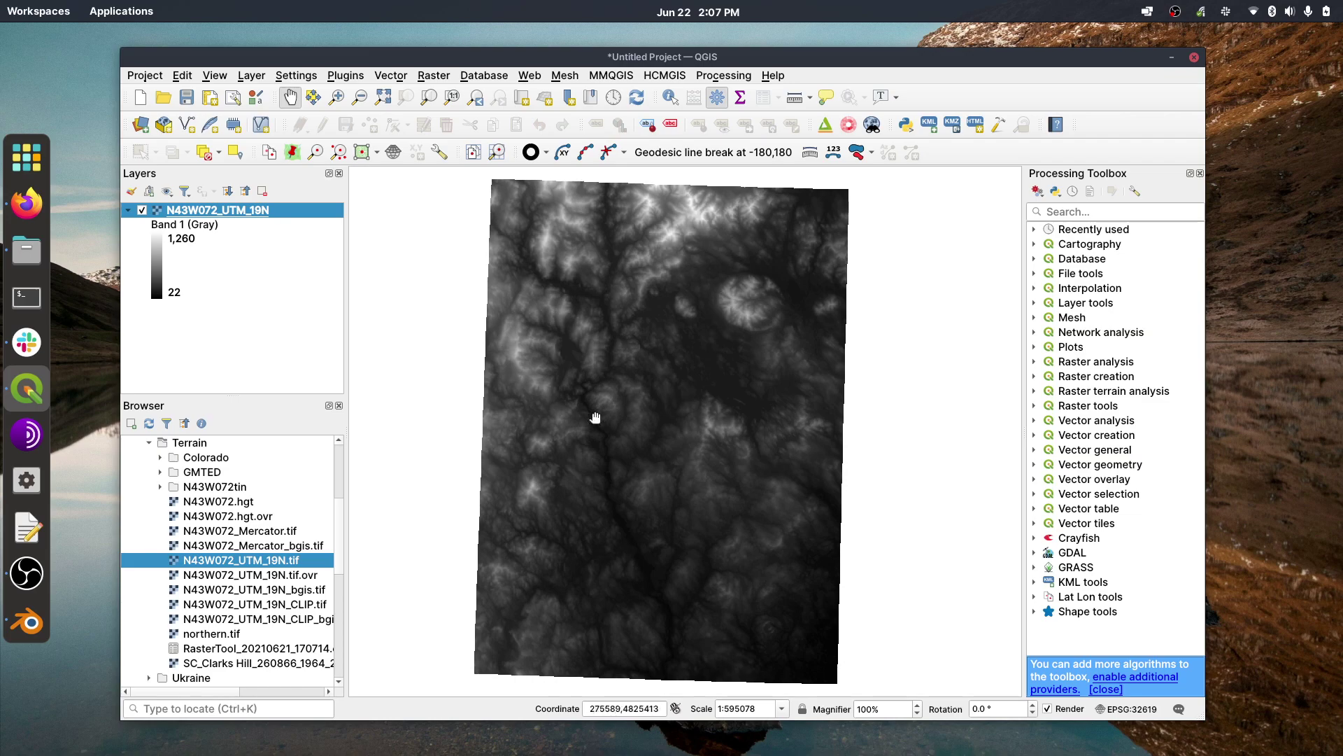
left_click_drag(706, 375, 698, 342)
scroll(699, 341, "up", 1)
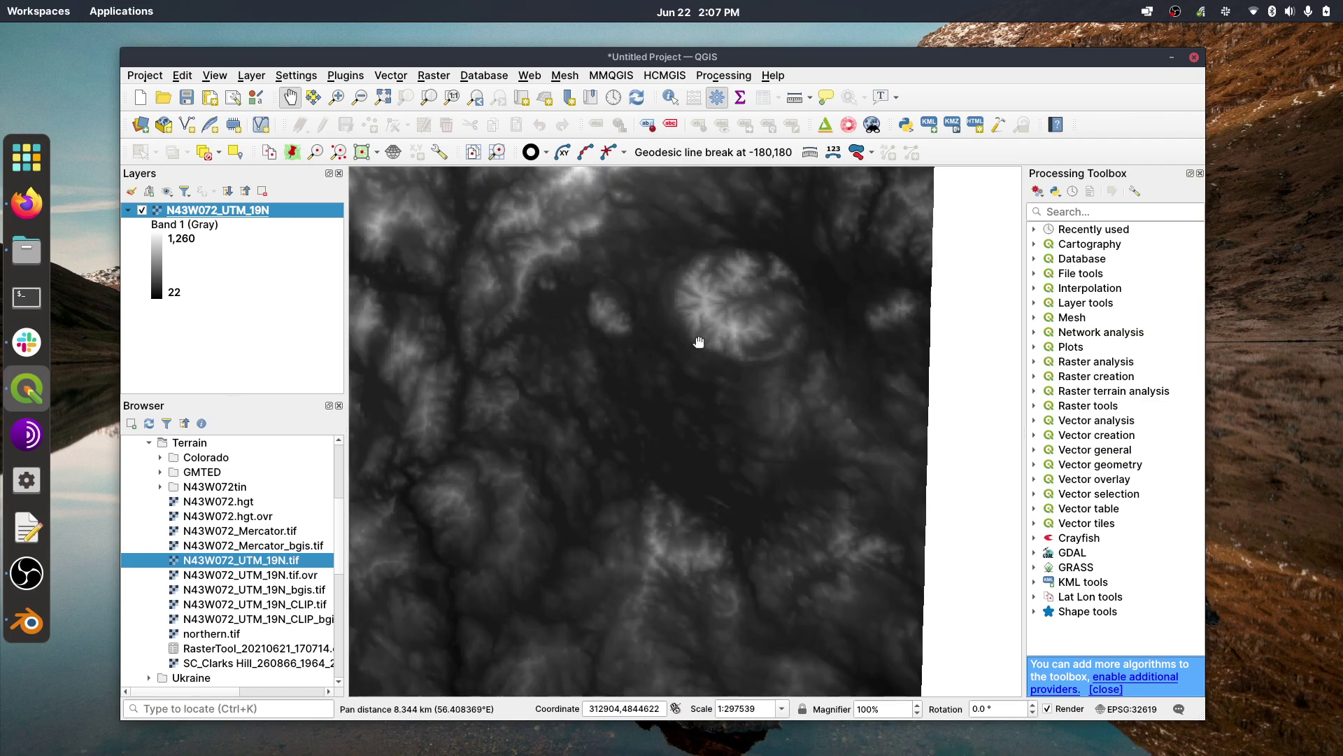
scroll(788, 358, "up", 1)
left_click_drag(755, 324, 752, 392)
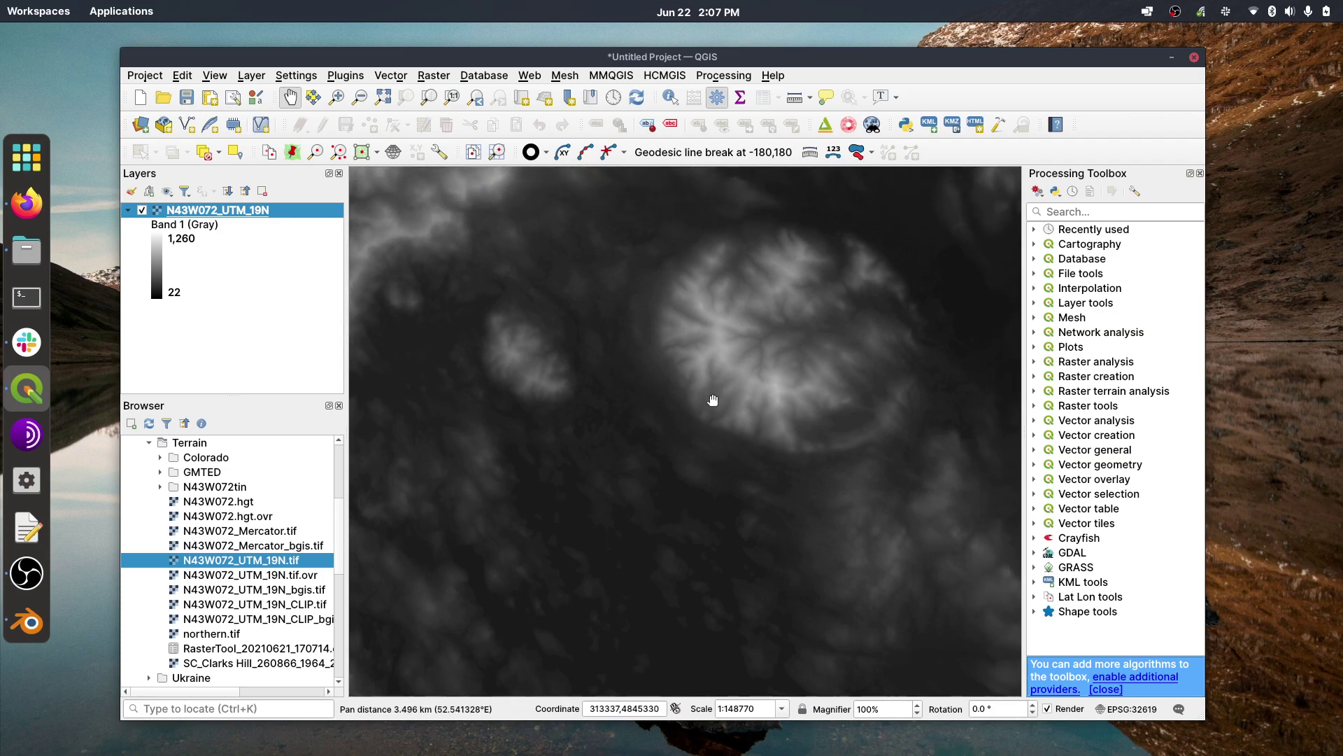
left_click_drag(782, 412, 809, 366)
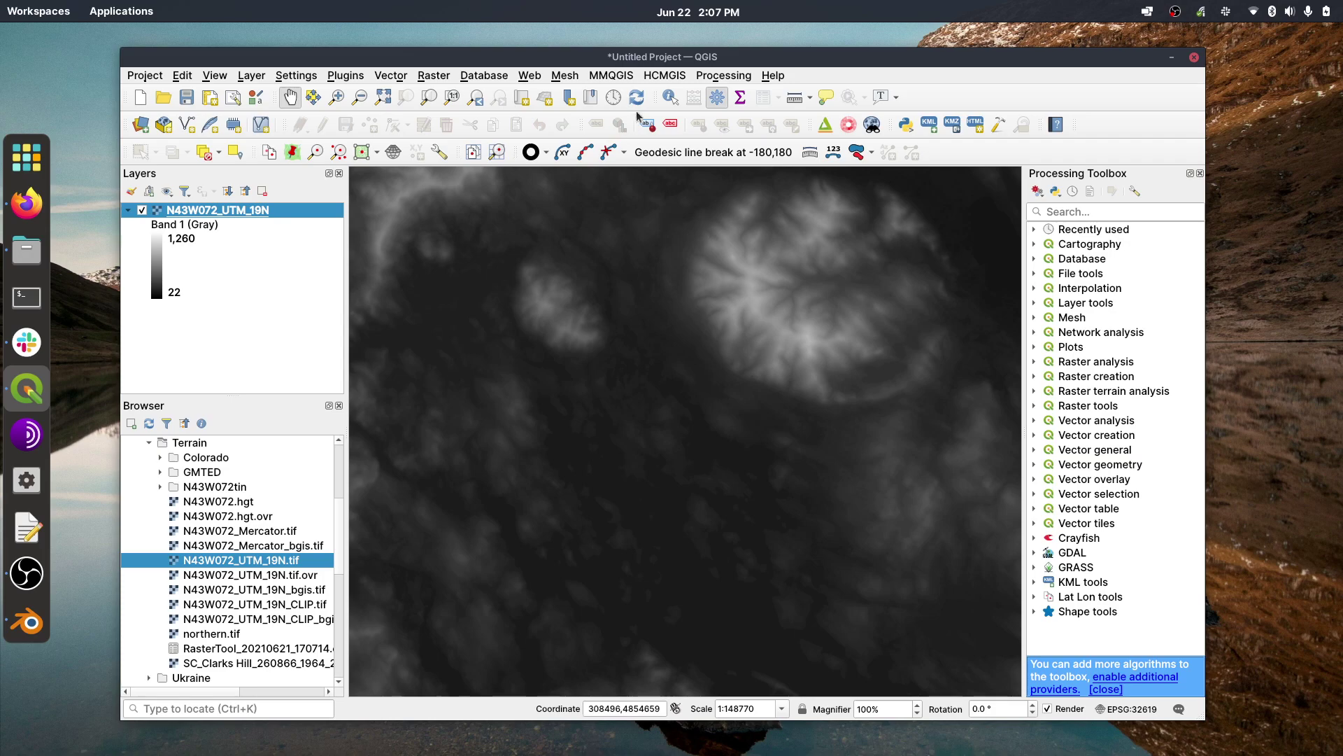
Add the Esri Imagery satellite basemap from HCMGIS BaseMap
left_click(668, 75)
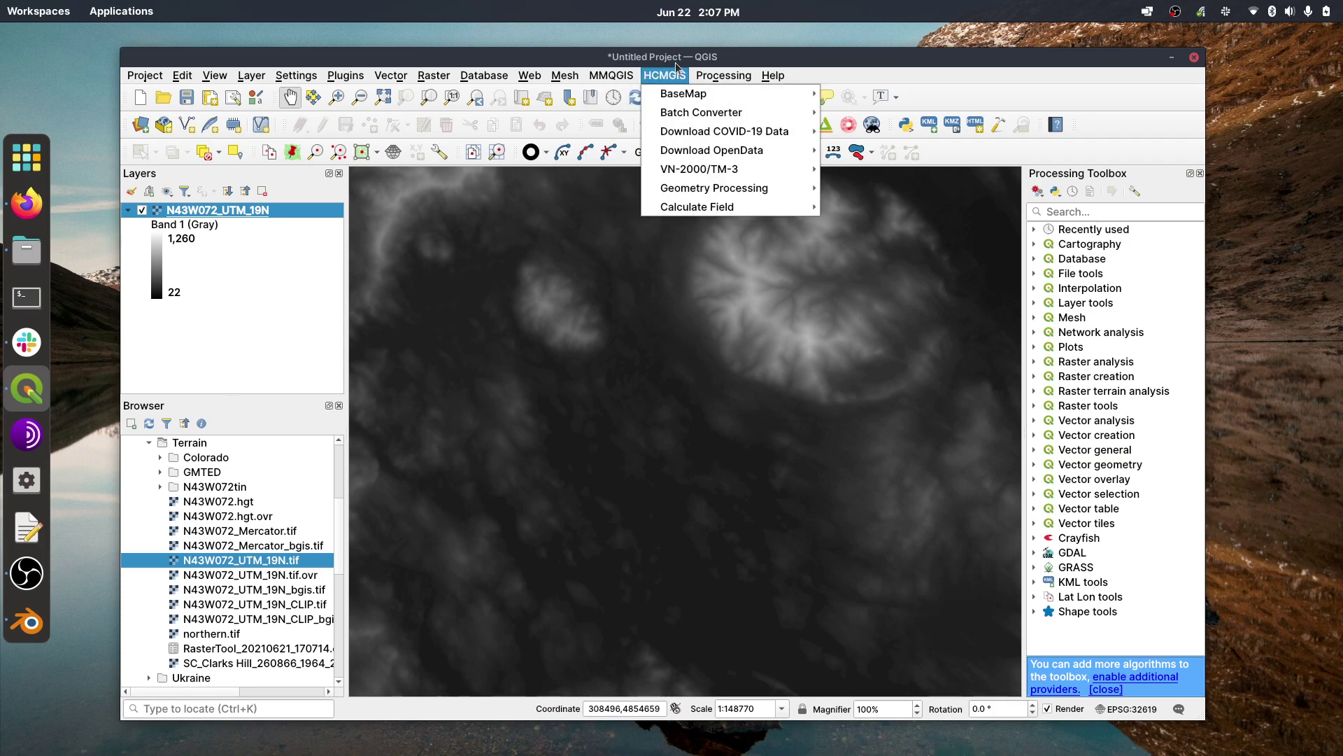
mouse_move(699, 96)
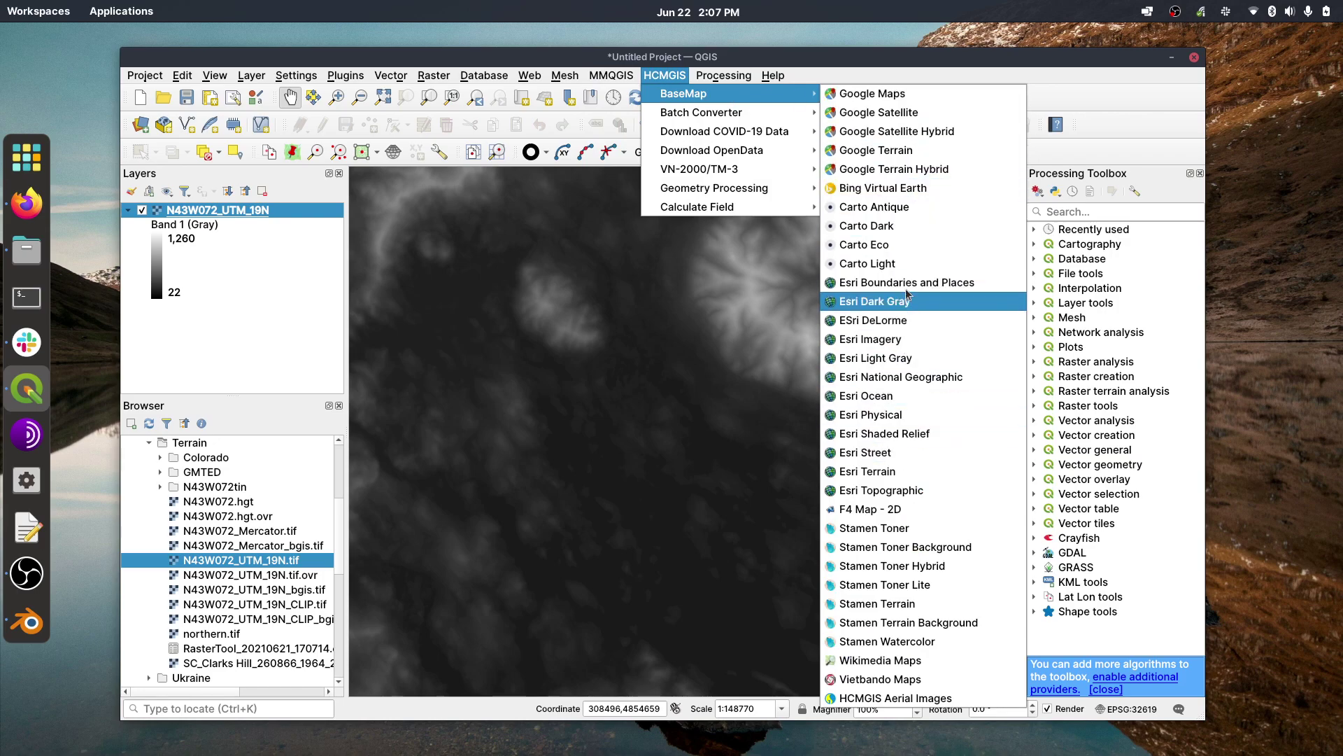
left_click(901, 341)
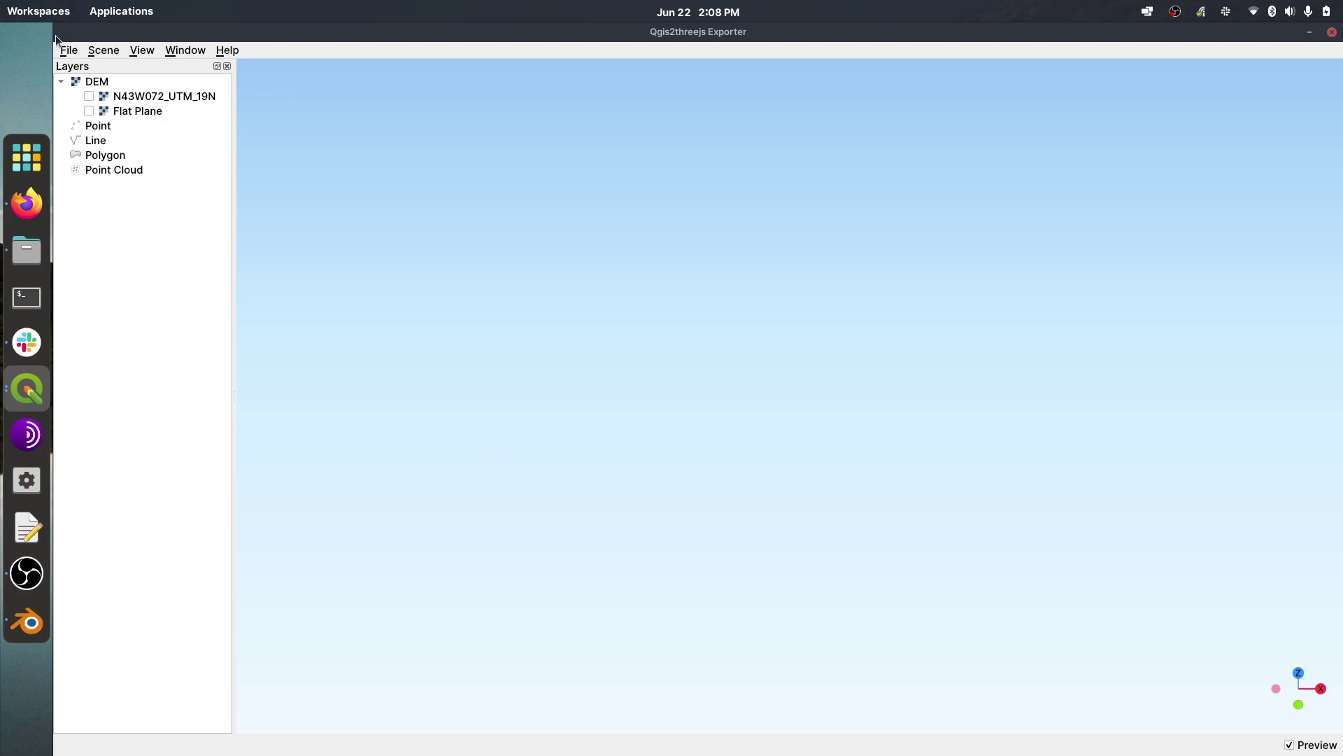
Enable N43W072_UTM_19N as DEM terrain and orbit the preview to a low oblique view
left_click(134, 98)
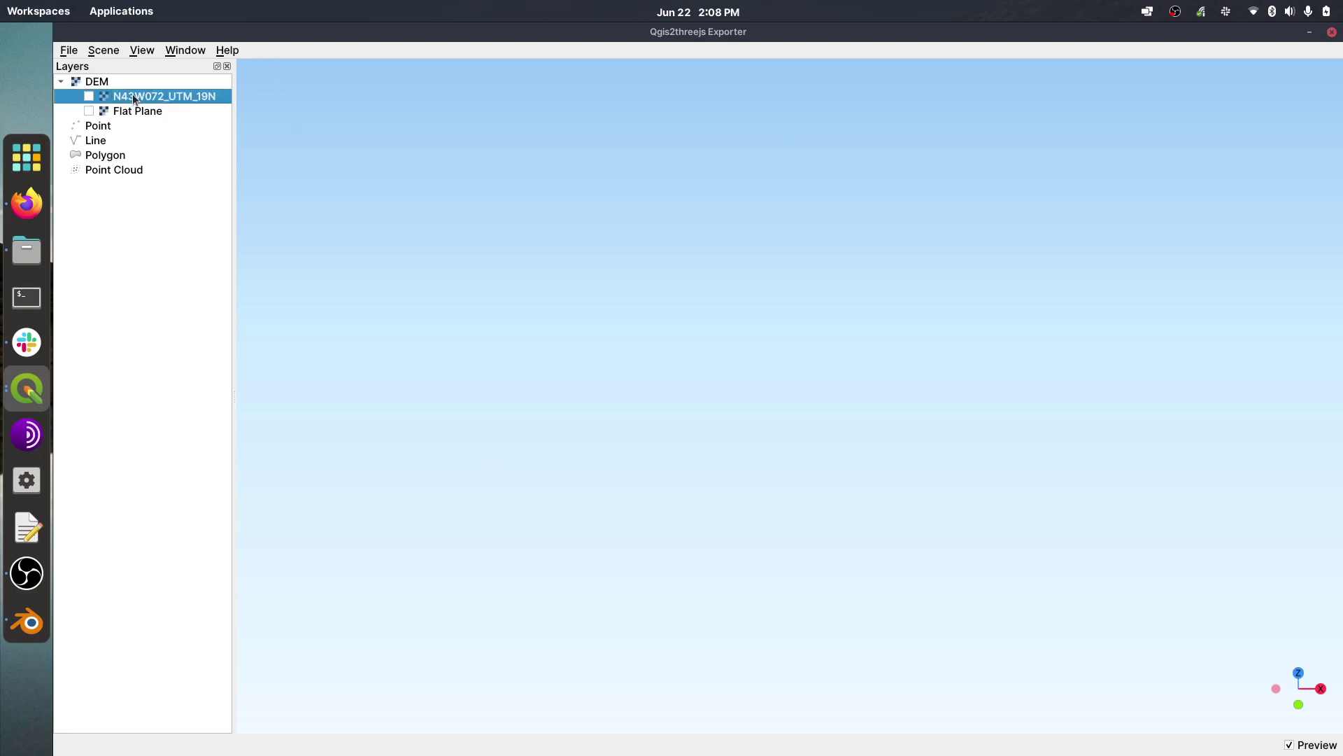
left_click(90, 95)
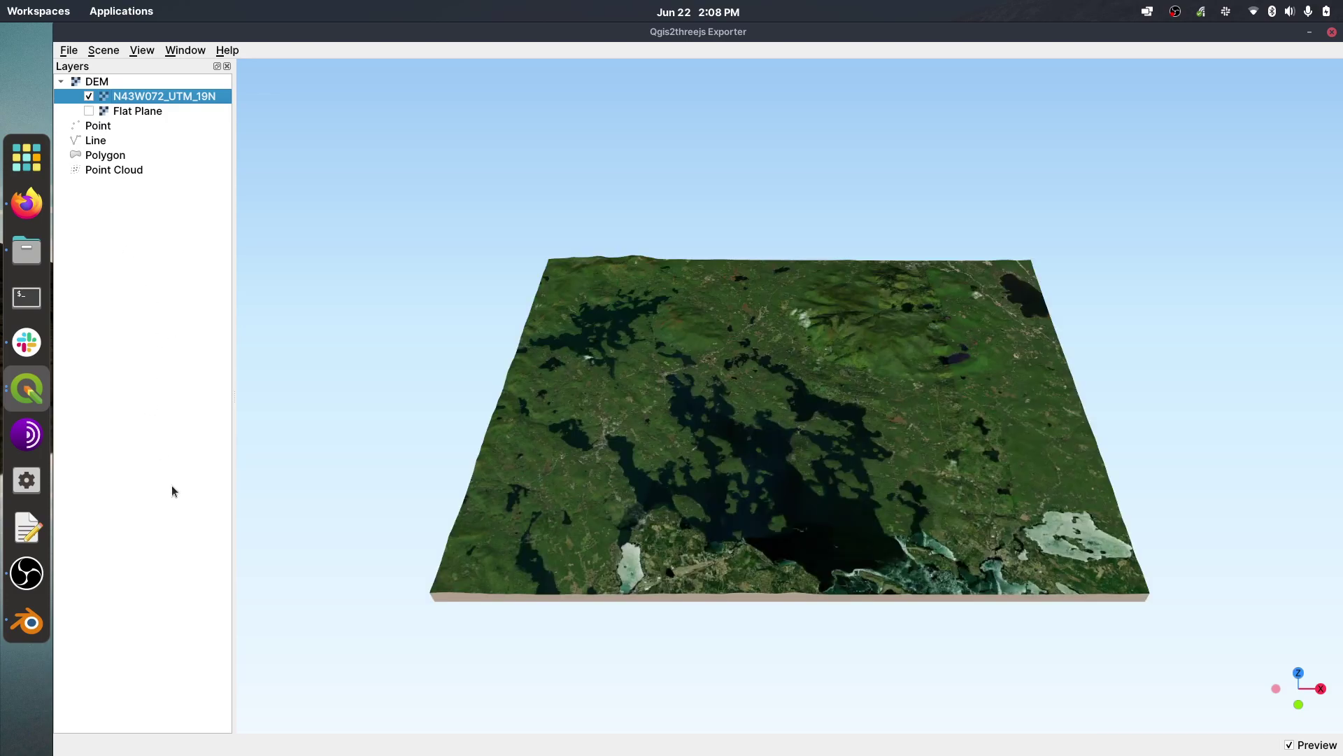
left_click_drag(933, 499, 1052, 476)
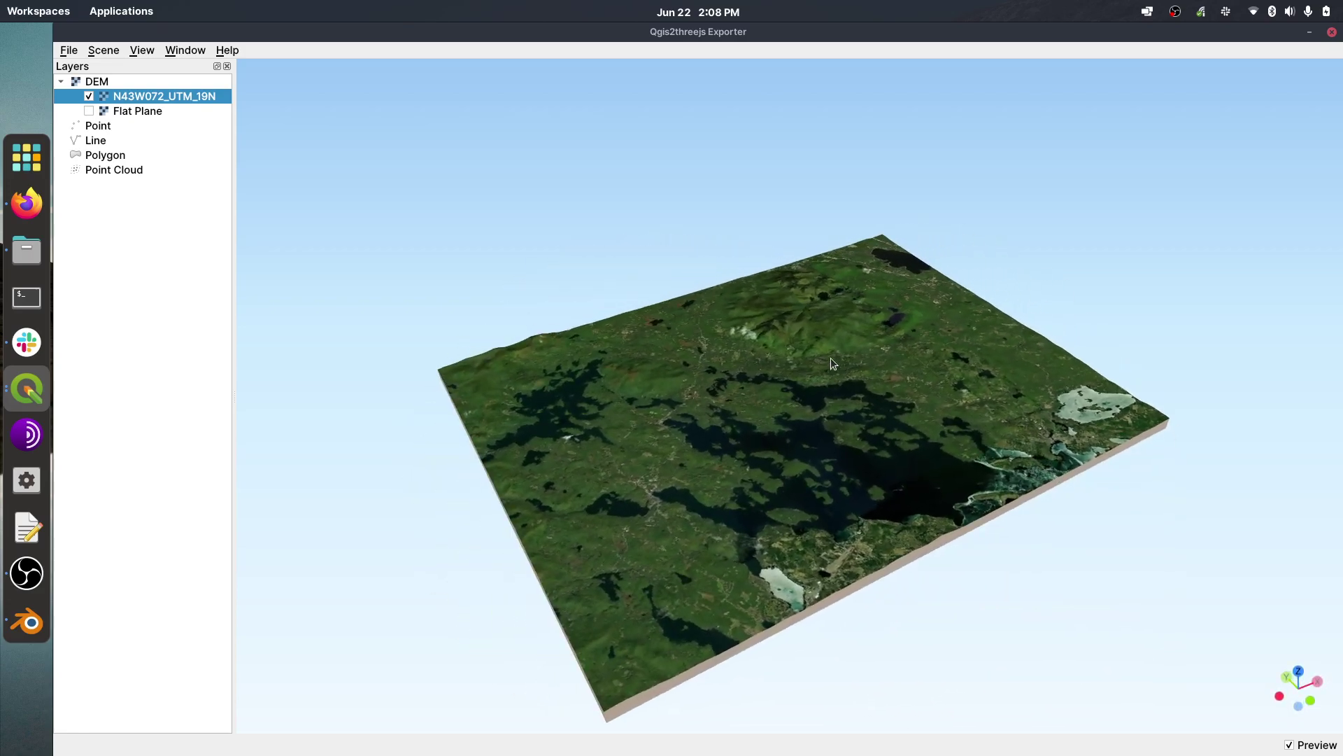
scroll(813, 343, "up", 10)
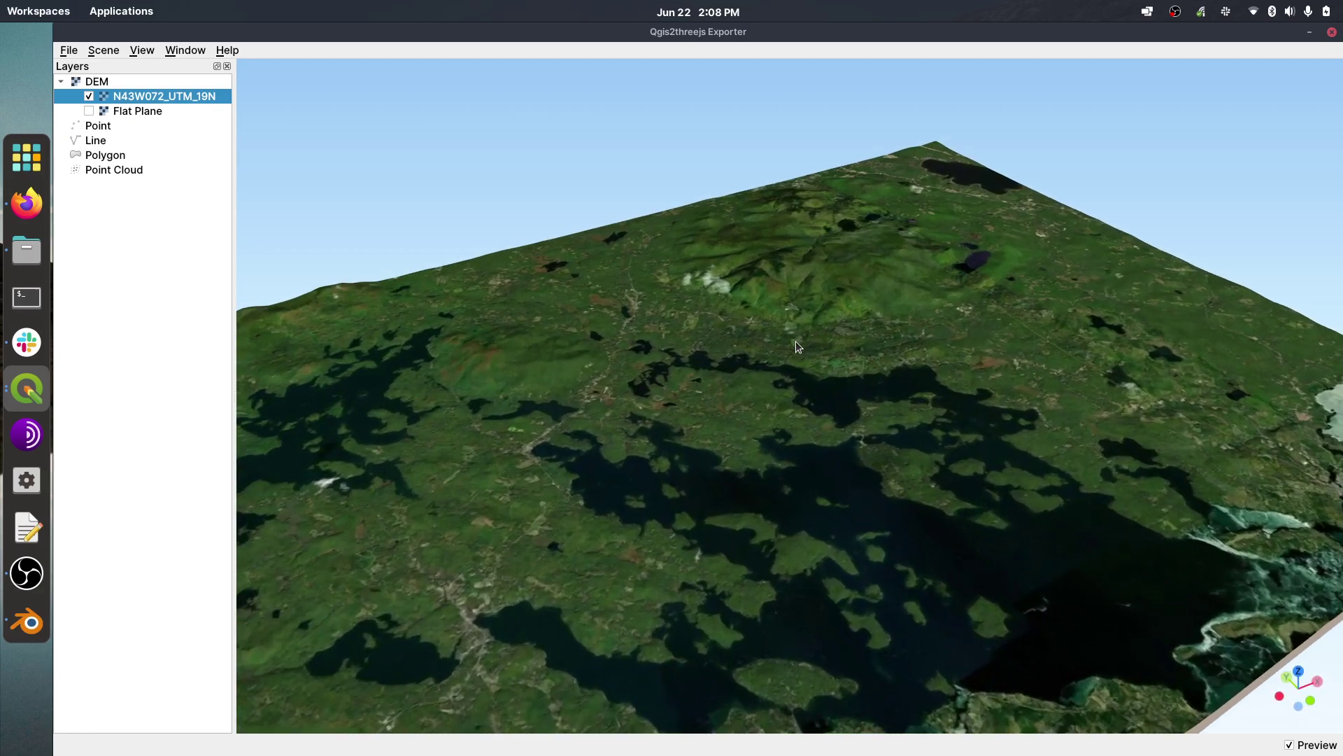
left_click_drag(795, 342, 1291, 557)
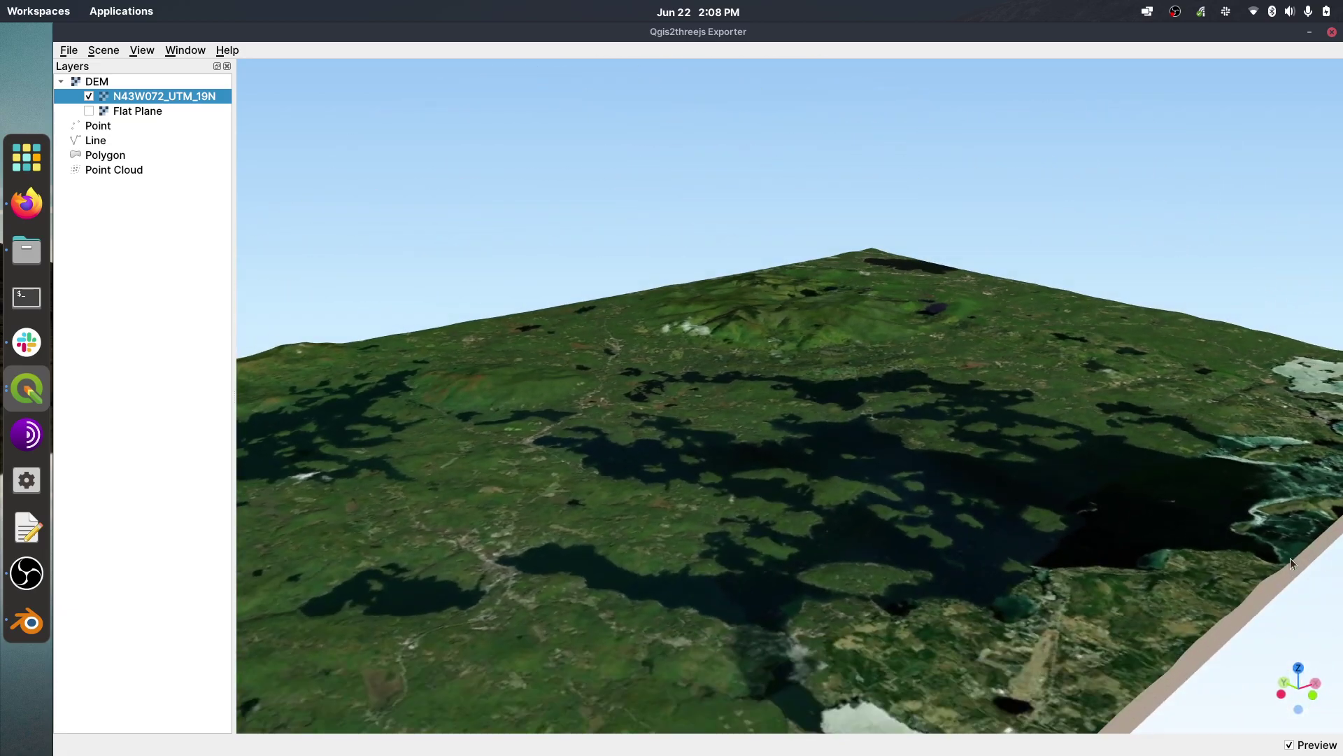
left_click_drag(648, 540, 736, 555)
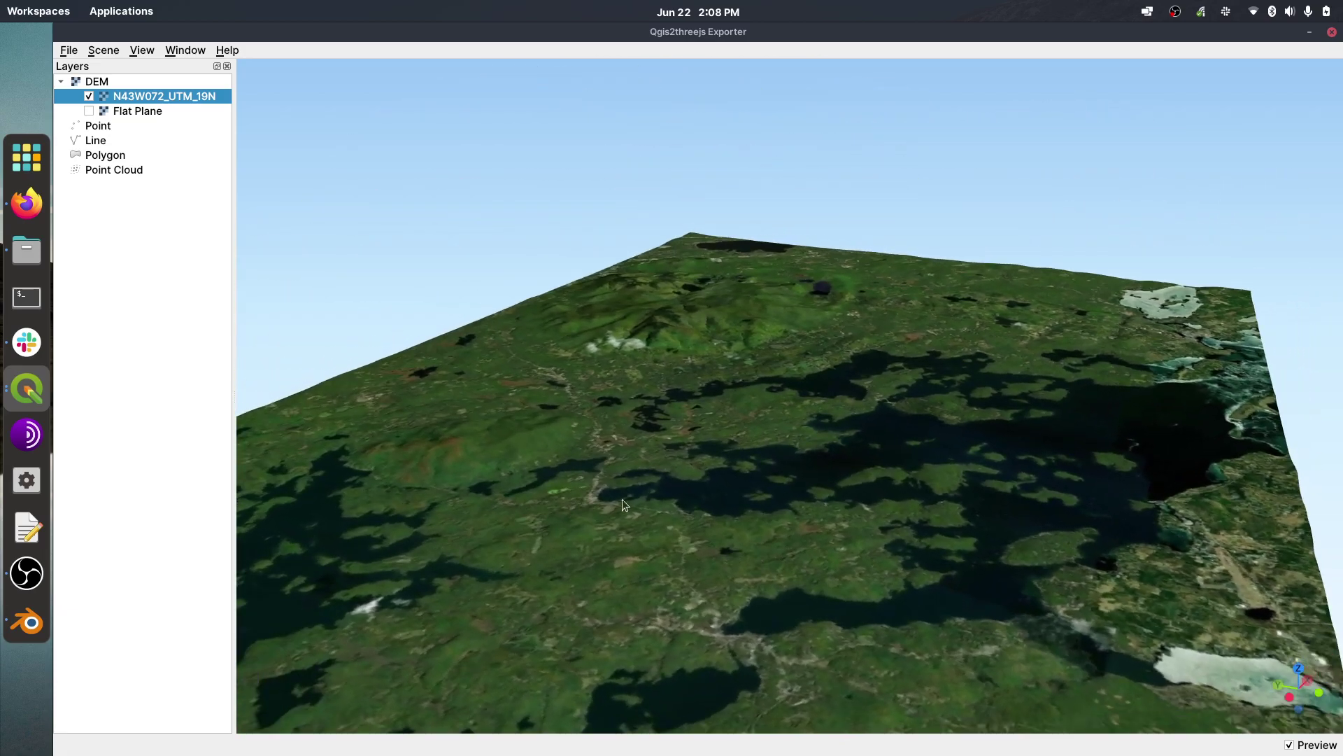
left_click_drag(622, 500, 652, 459)
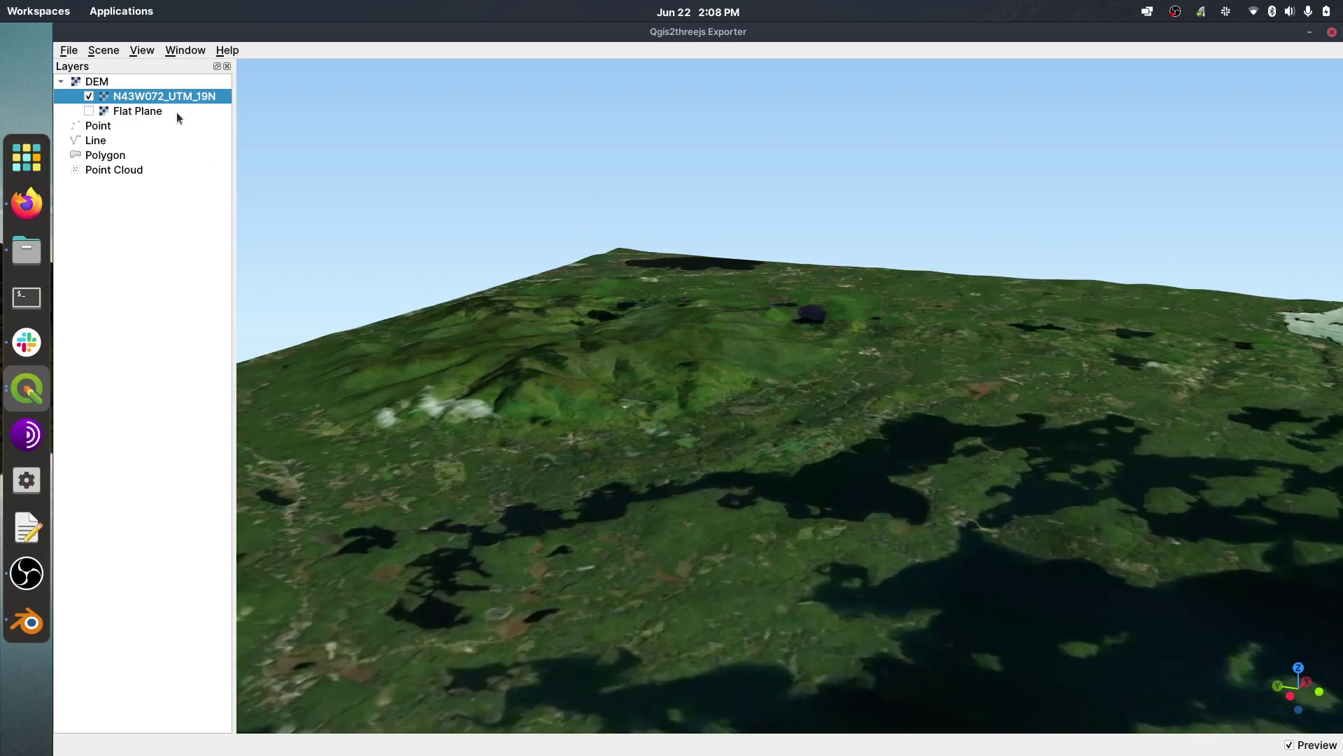
Set N43W072_UTM_19N resampling level to 6, turn off Build sides, and apply
right_click(136, 98)
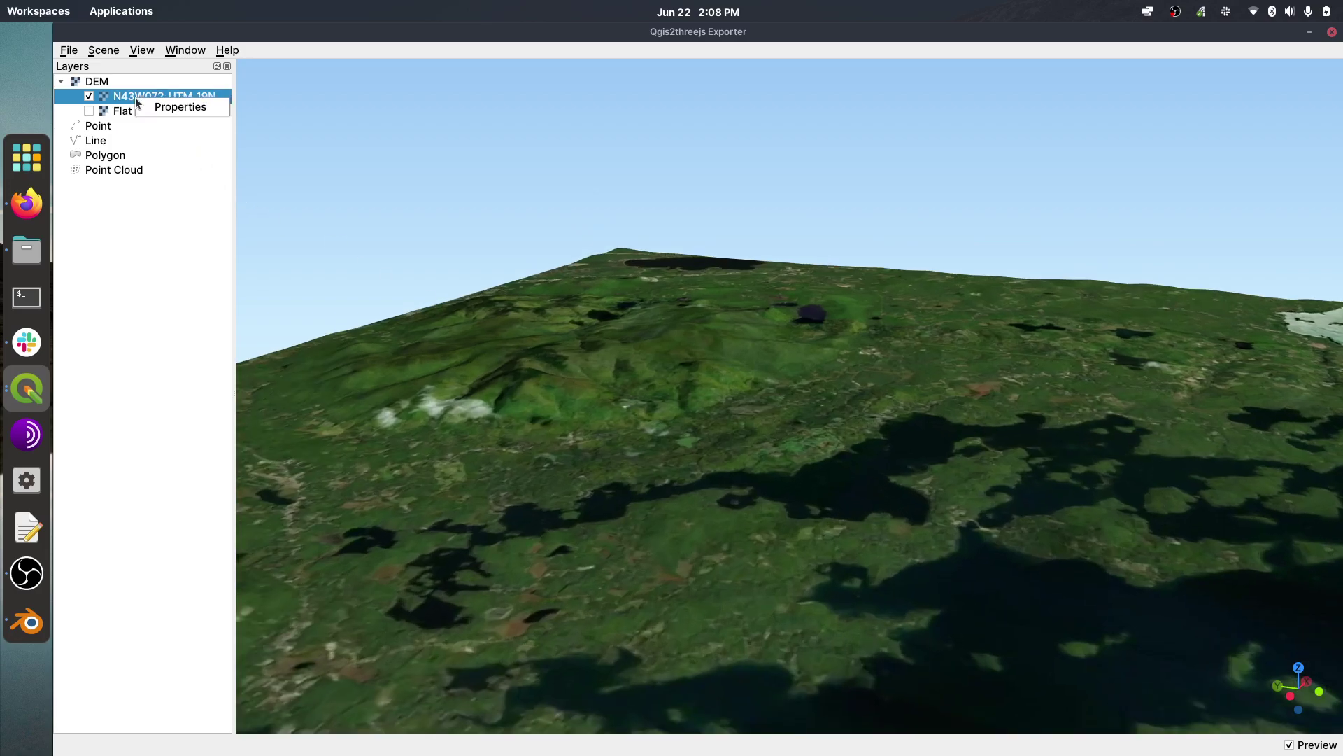
left_click(183, 108)
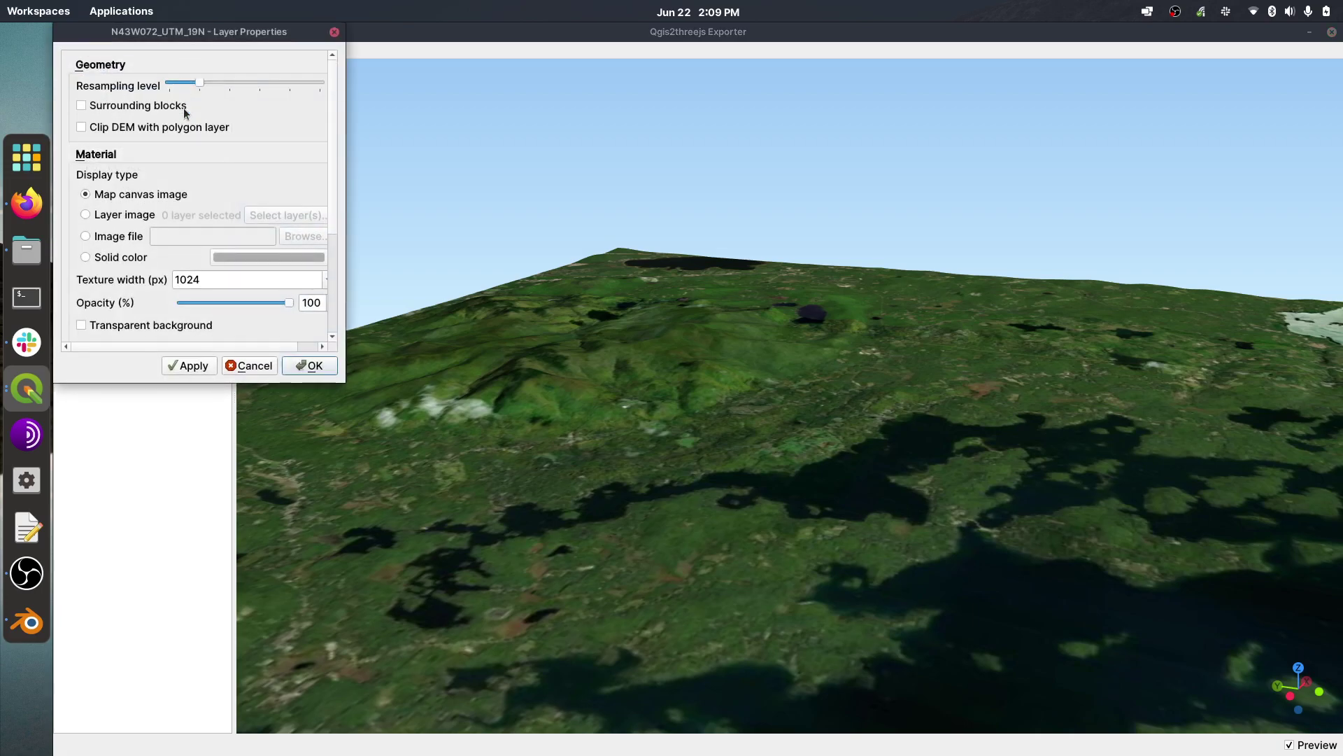
left_click_drag(149, 31, 173, 156)
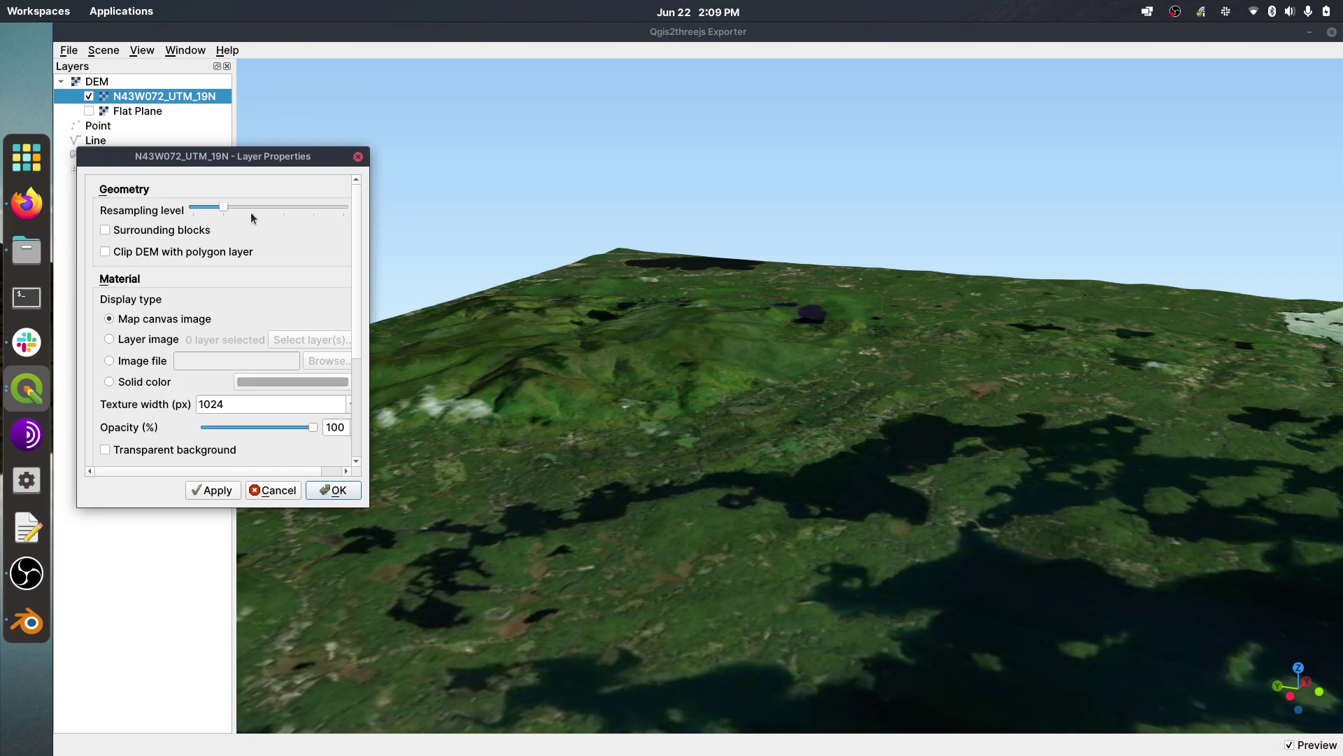
left_click_drag(226, 212, 355, 210)
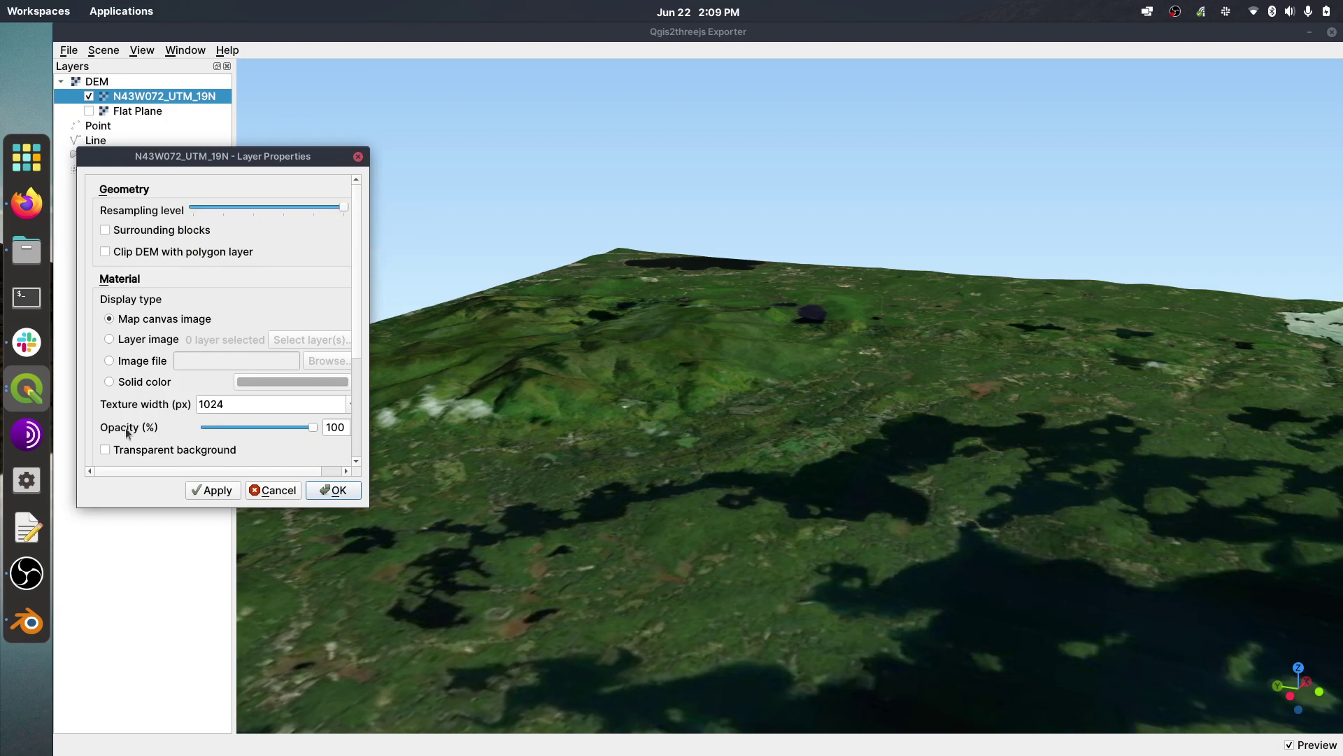
scroll(355, 280, "down", 5)
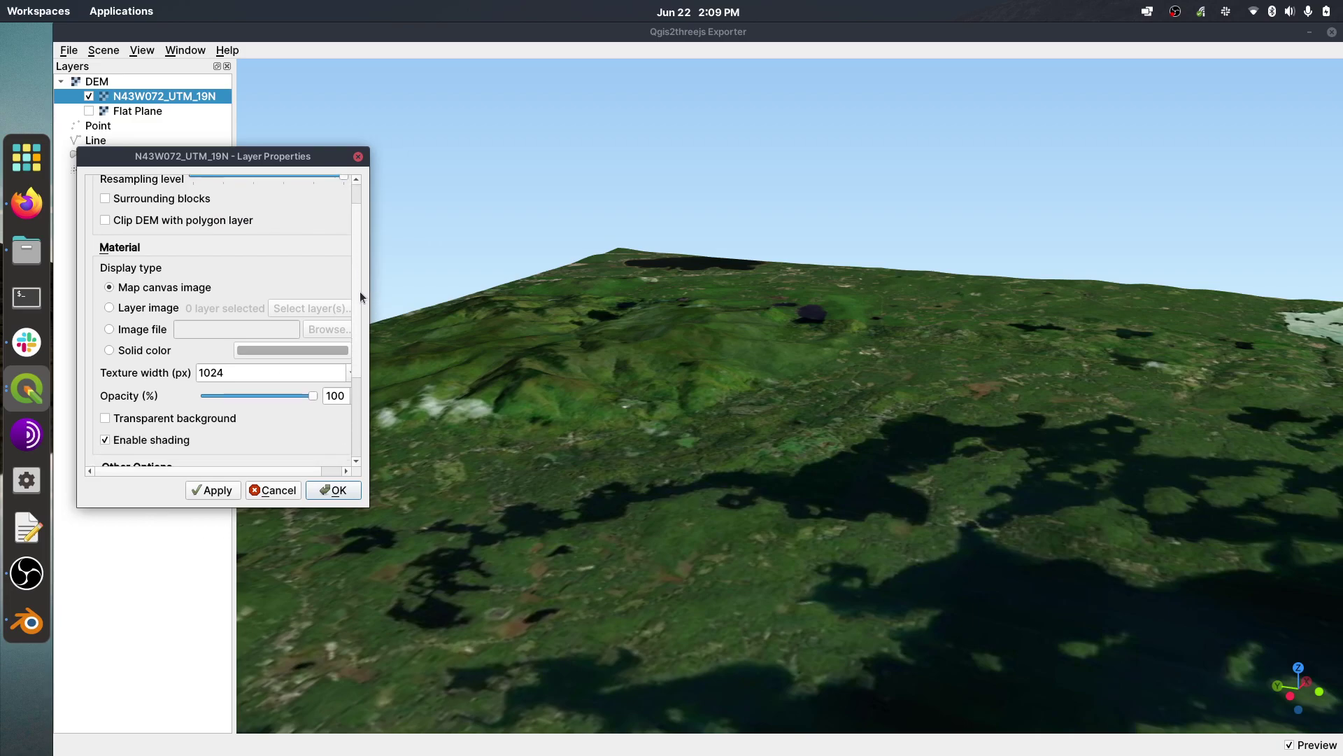
scroll(356, 323, "down", 4)
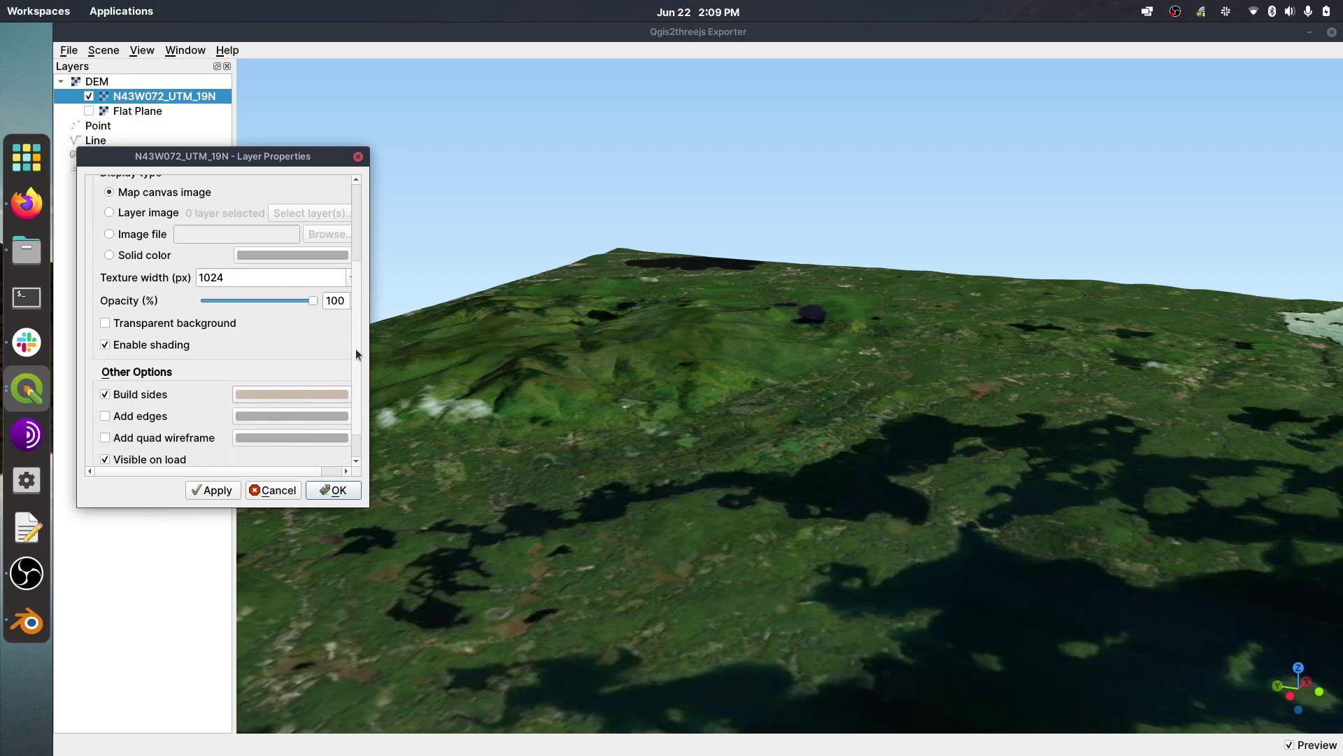
scroll(357, 371, "down", 1)
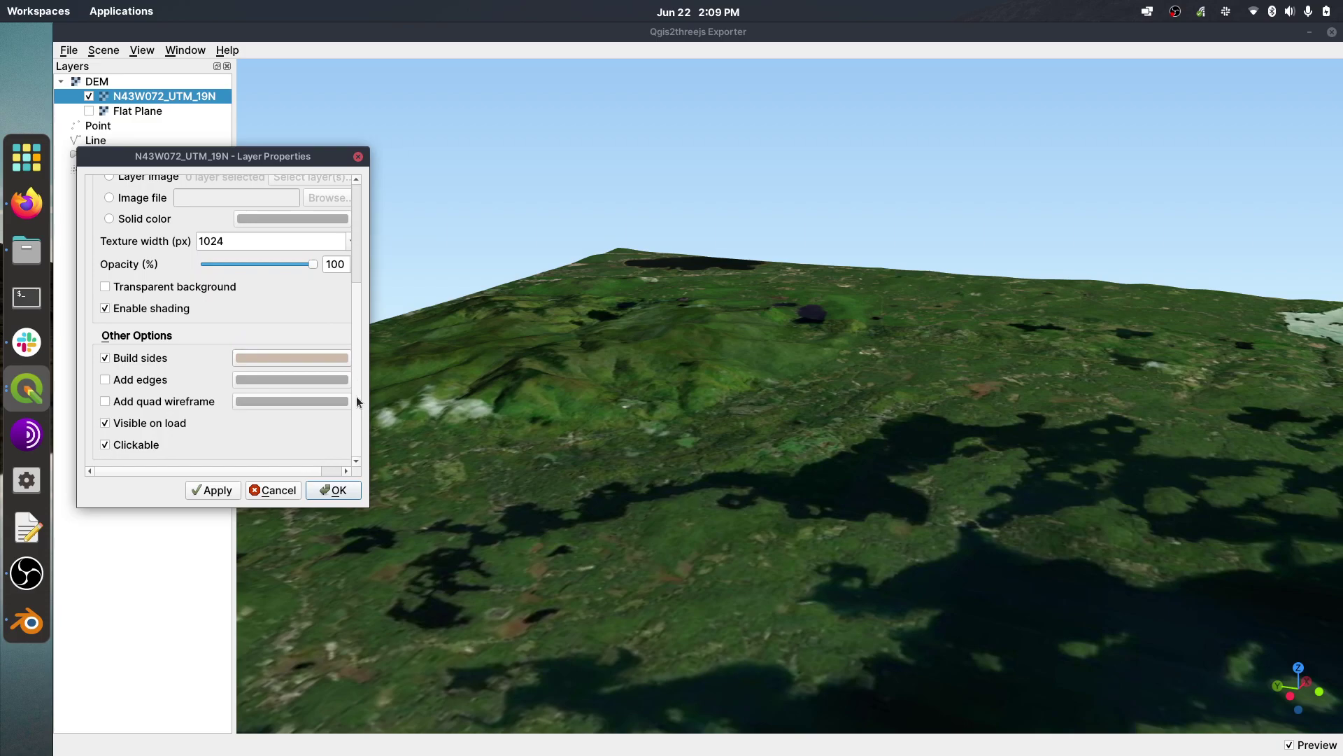
left_click(105, 359)
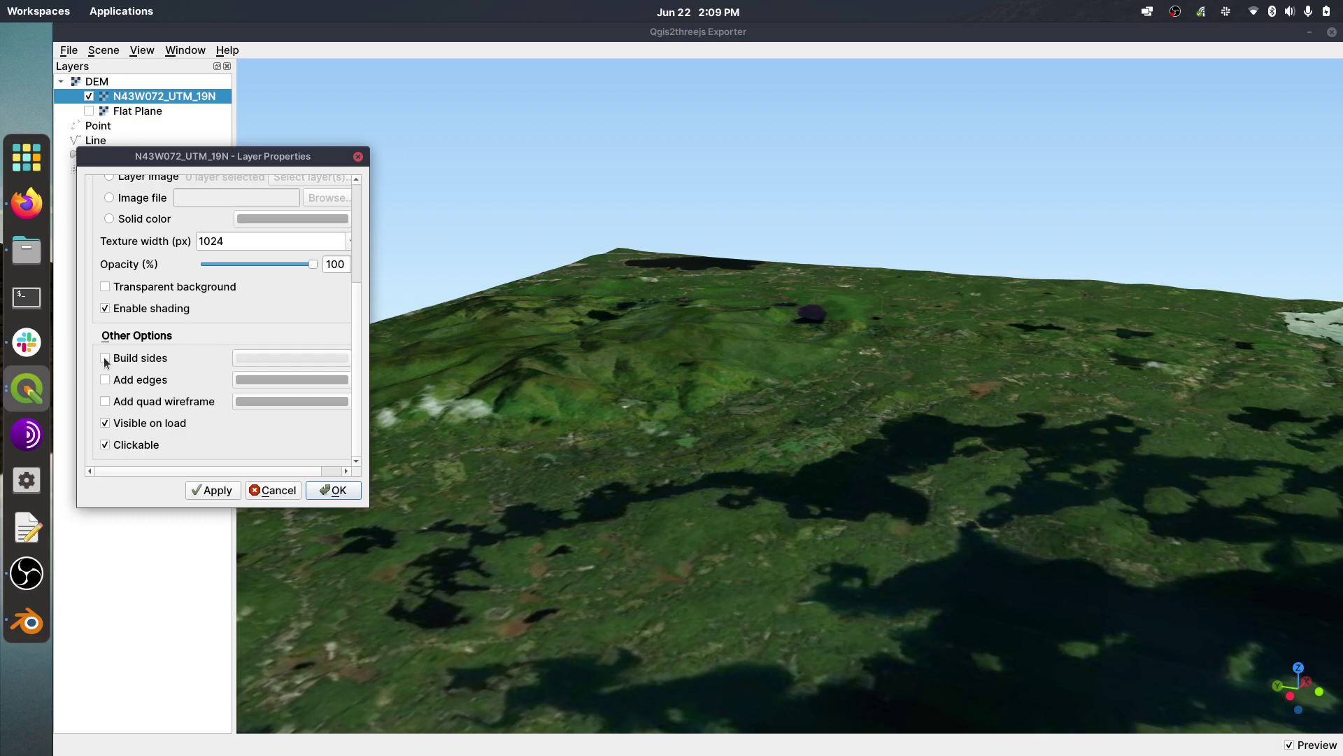
left_click(217, 490)
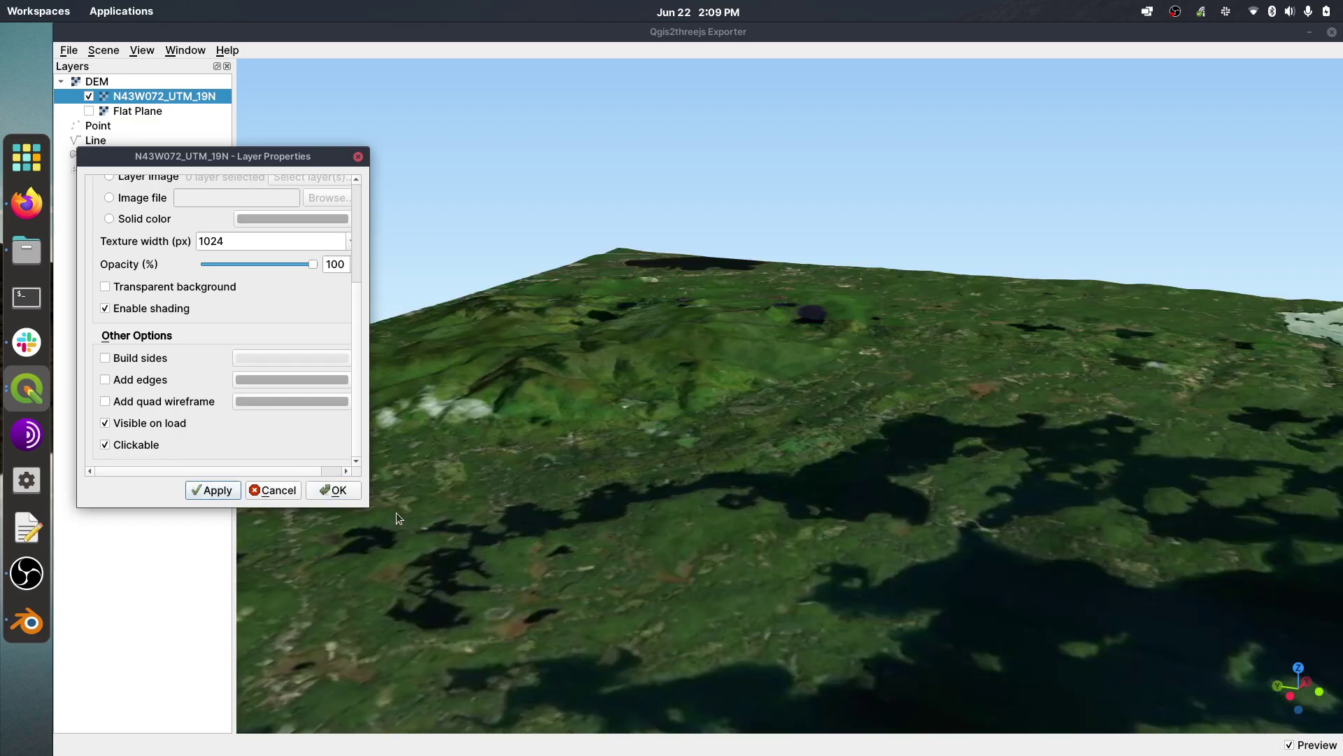
left_click(335, 490)
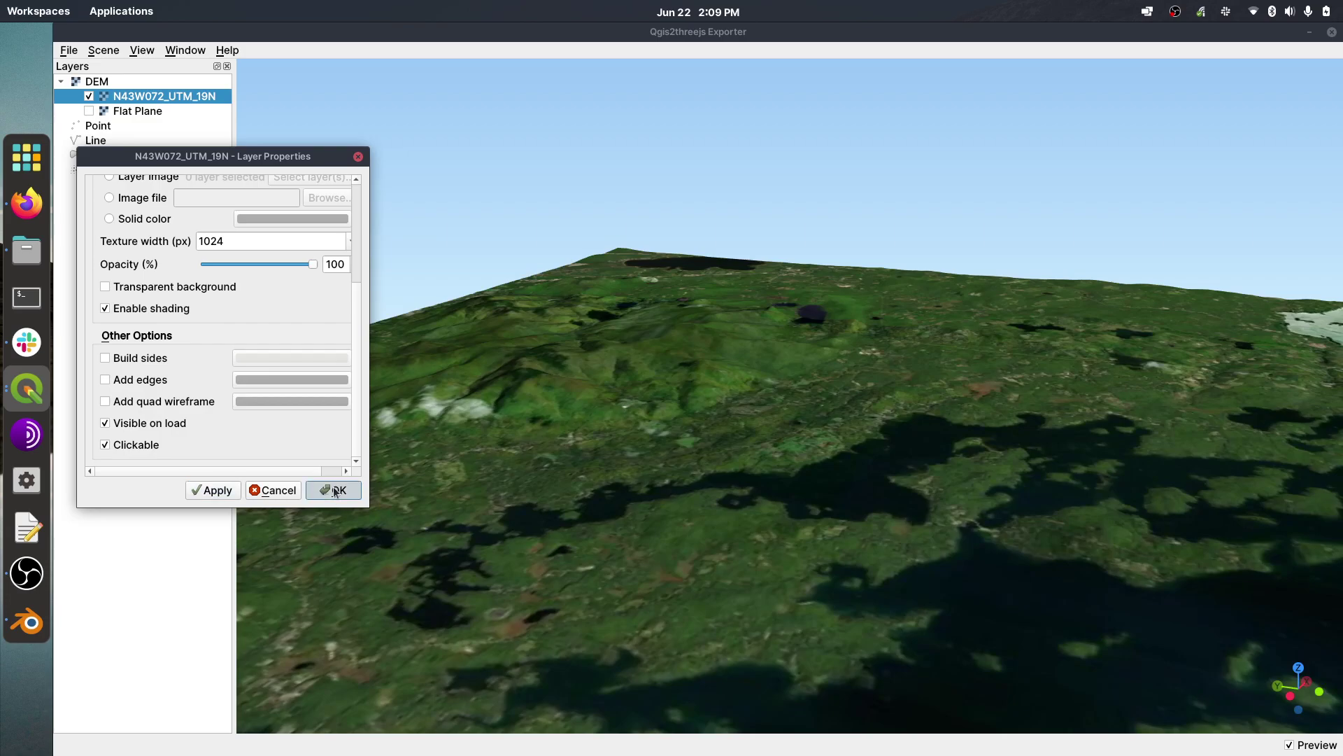
left_click_drag(960, 662, 606, 409)
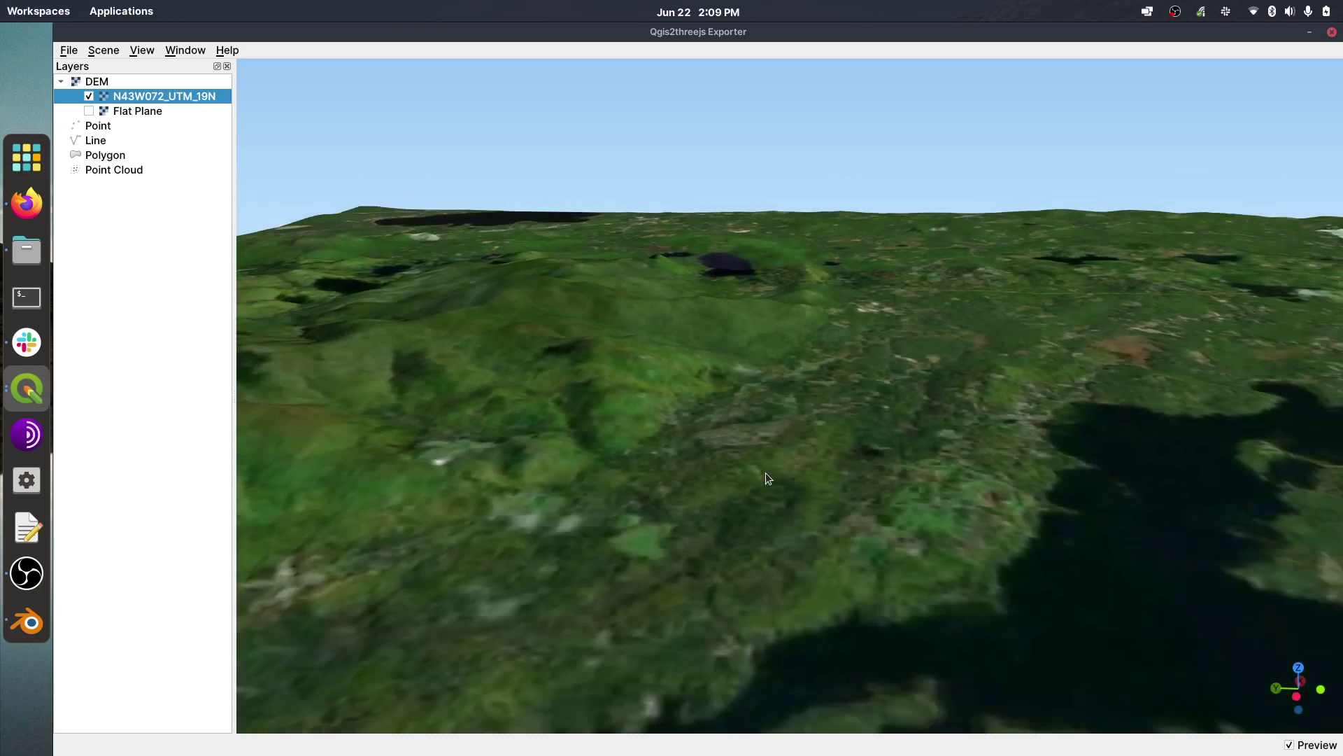
scroll(766, 473, "down", 5)
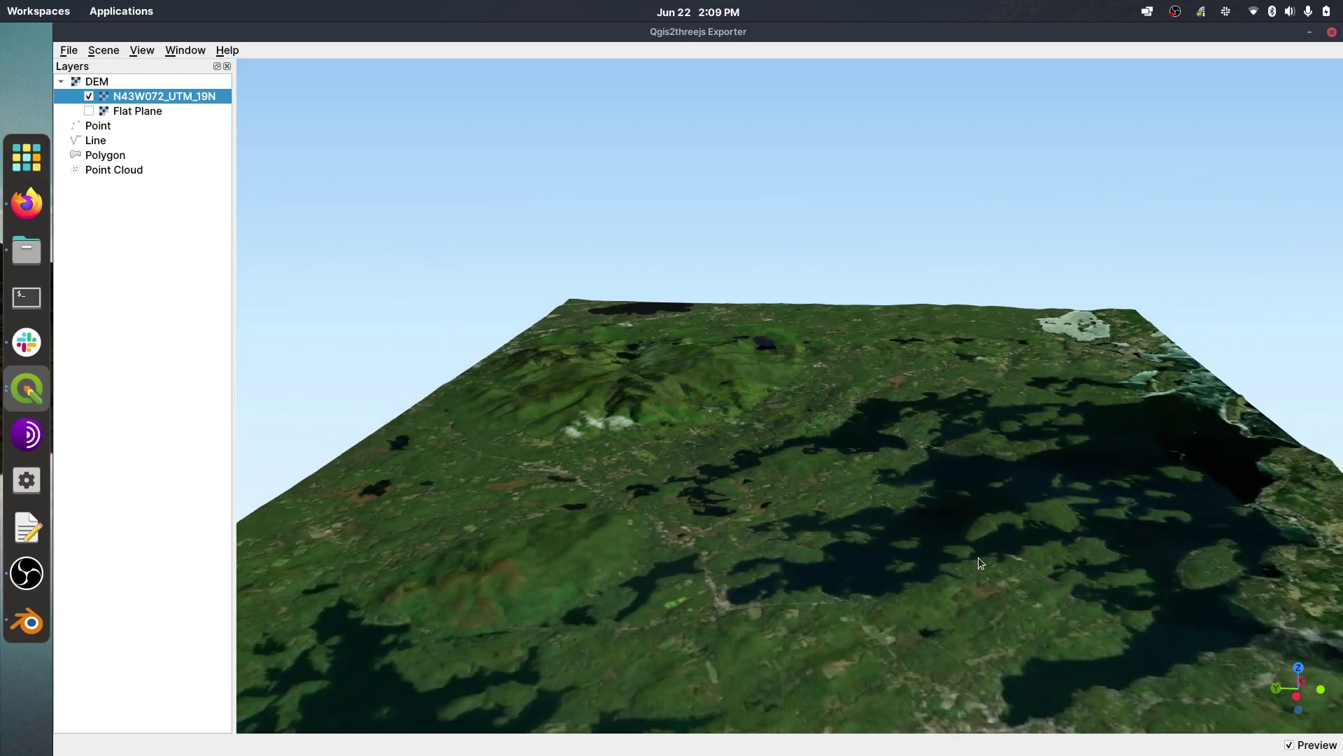
scroll(979, 557, "down", 3)
left_click_drag(950, 582, 841, 479)
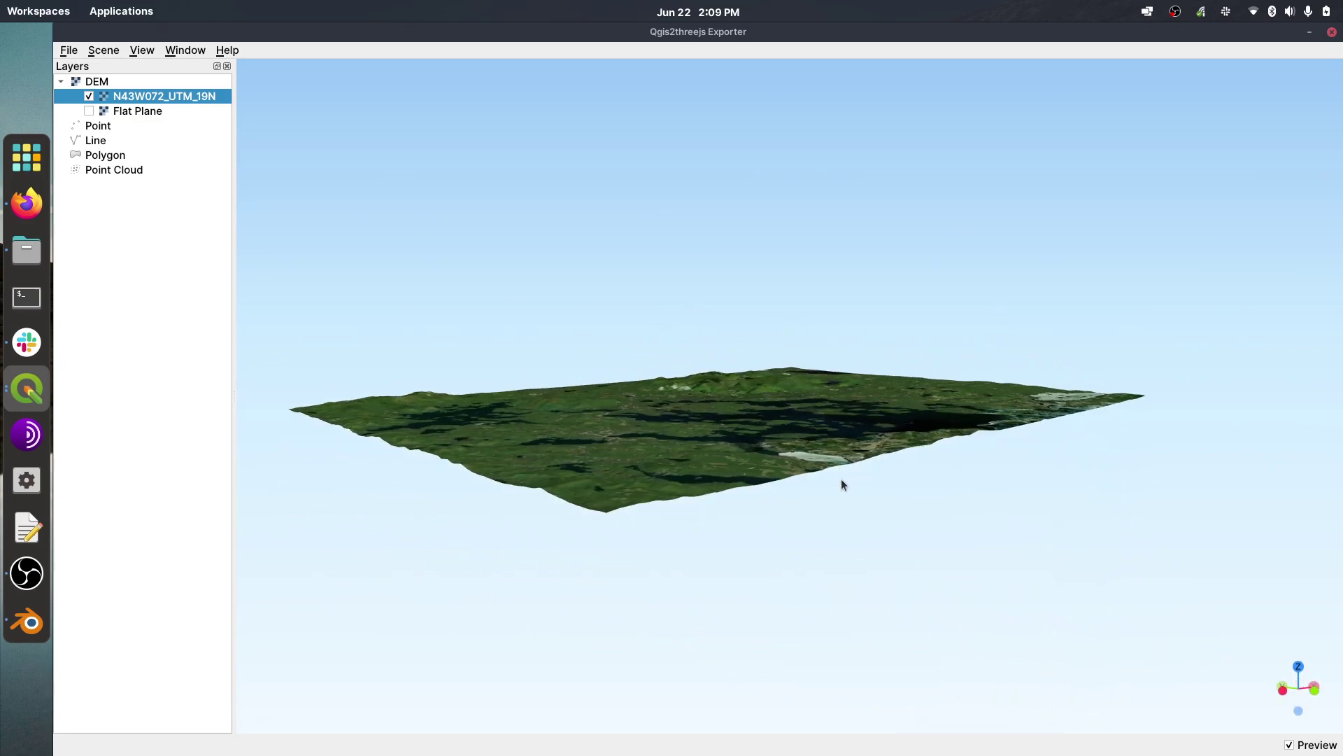
scroll(770, 396, "up", 5)
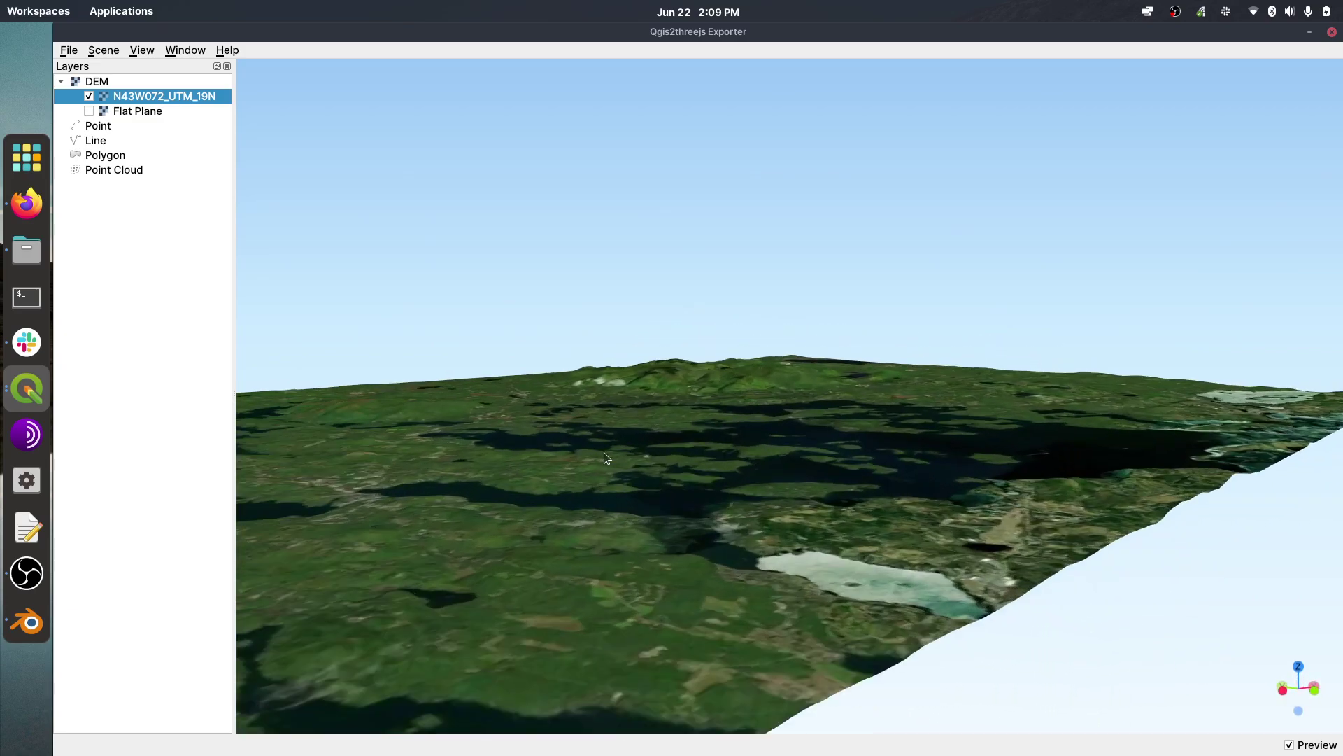
left_click_drag(639, 495, 691, 409)
scroll(691, 409, "up", 4)
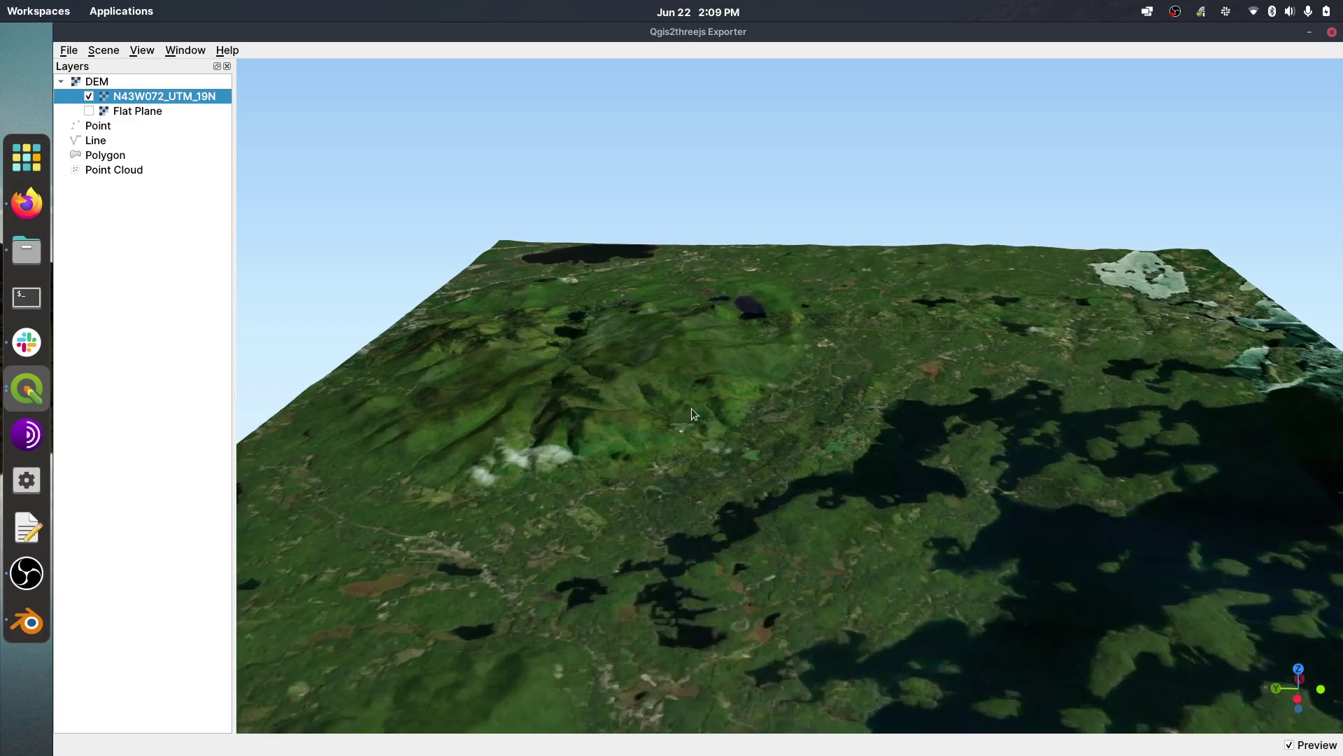
scroll(682, 411, "up", 2)
scroll(683, 413, "down", 2)
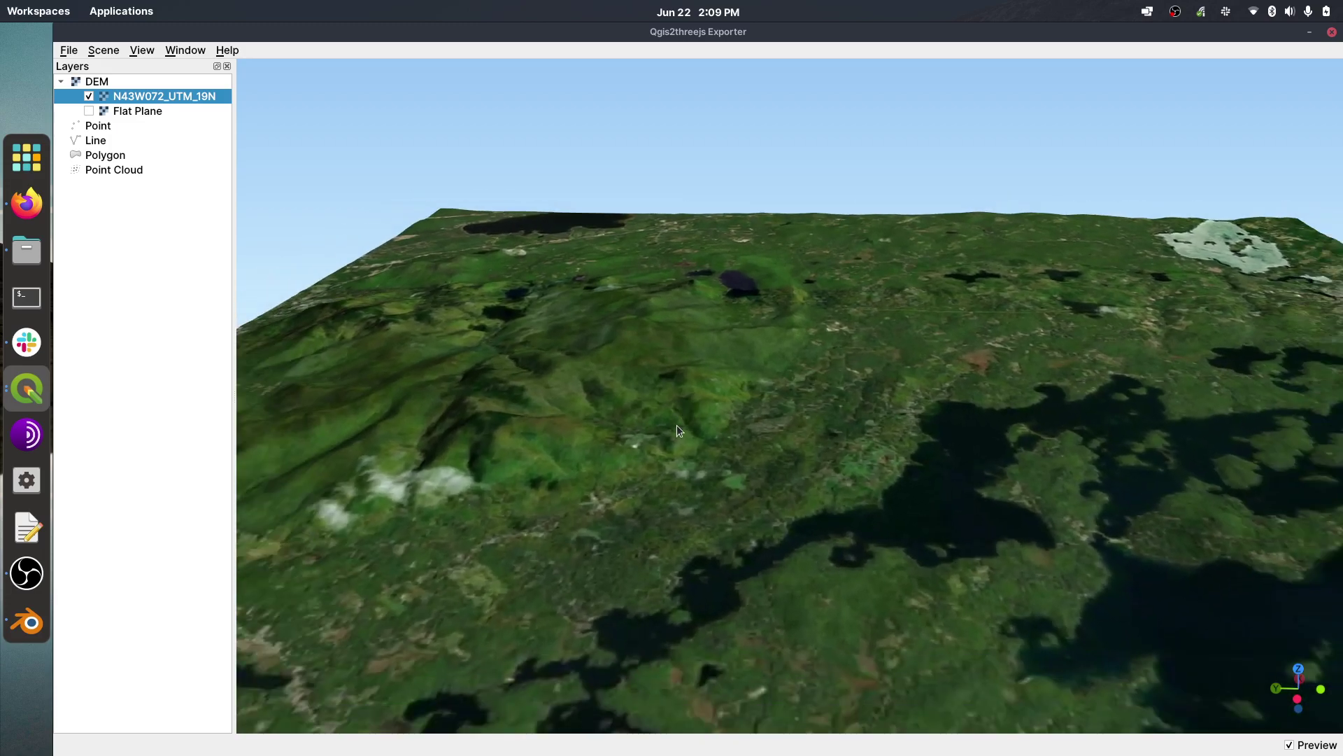
left_click_drag(867, 518, 790, 467)
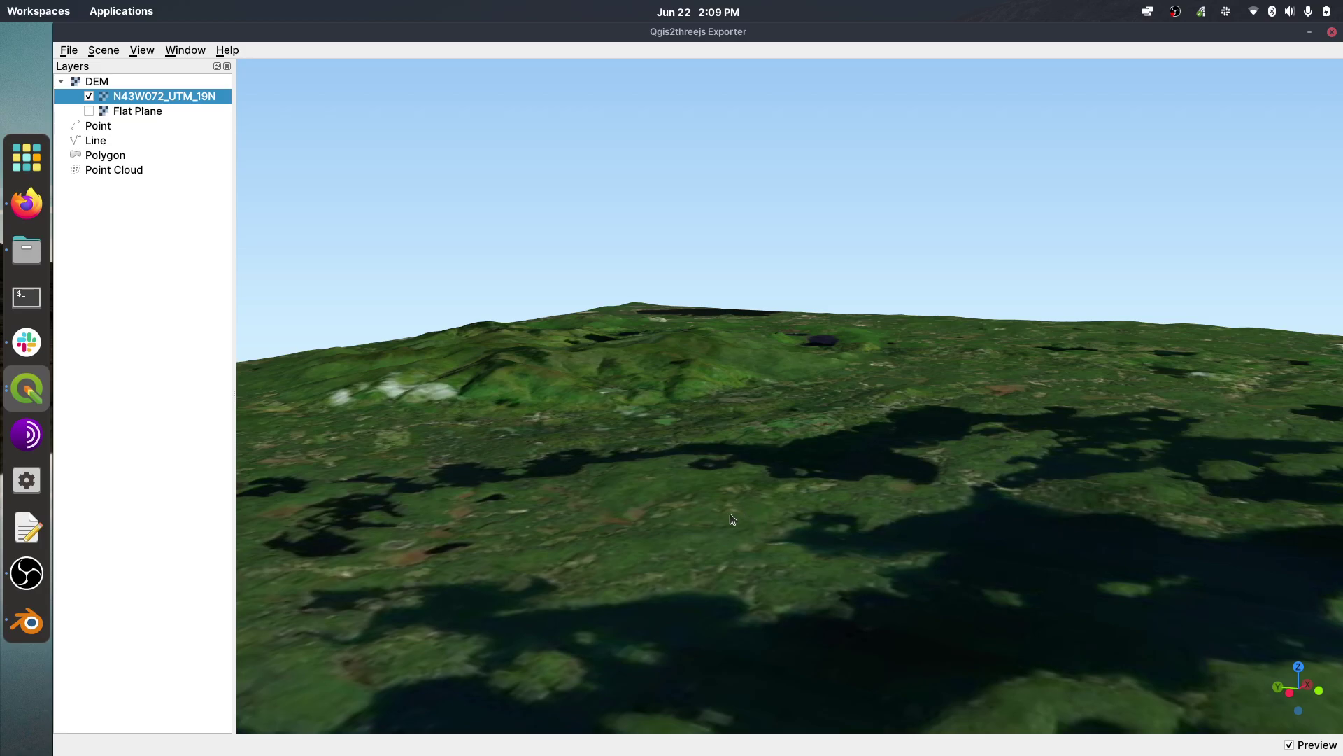
left_click_drag(730, 514, 693, 525)
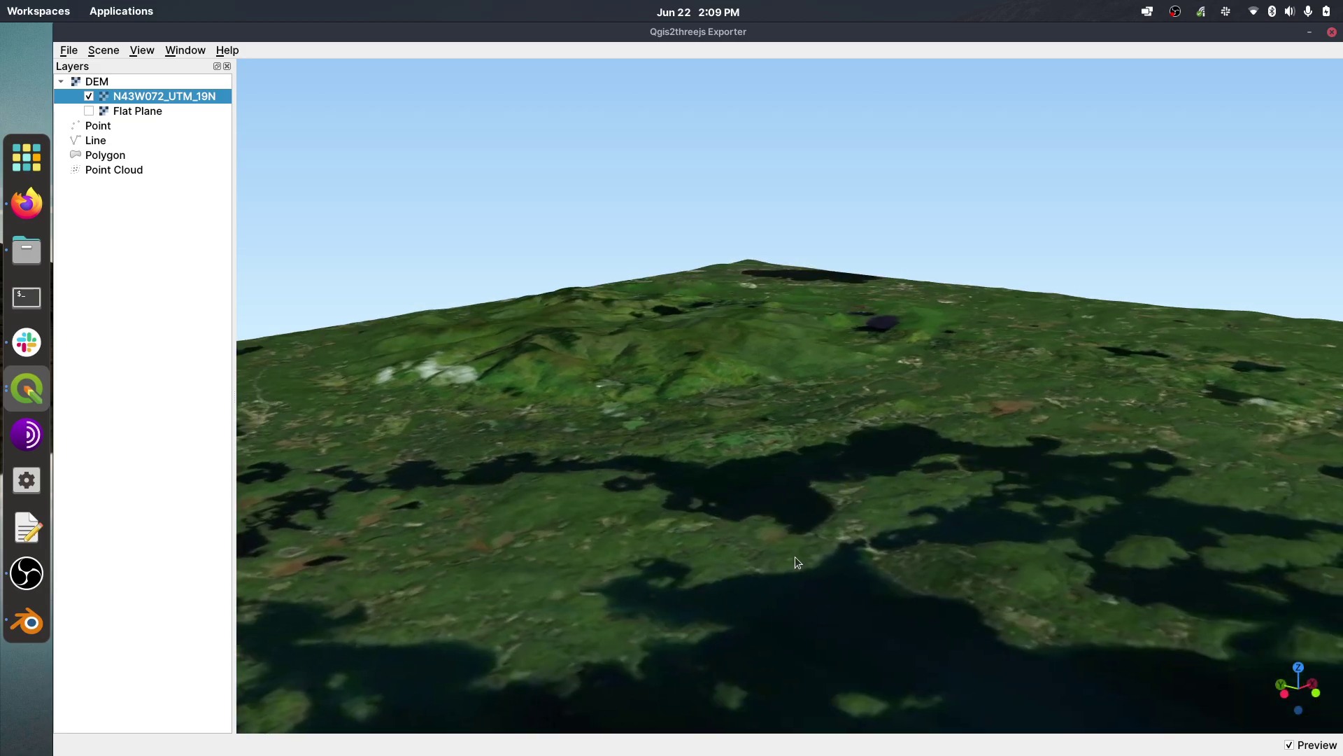
left_click_drag(901, 515, 829, 515)
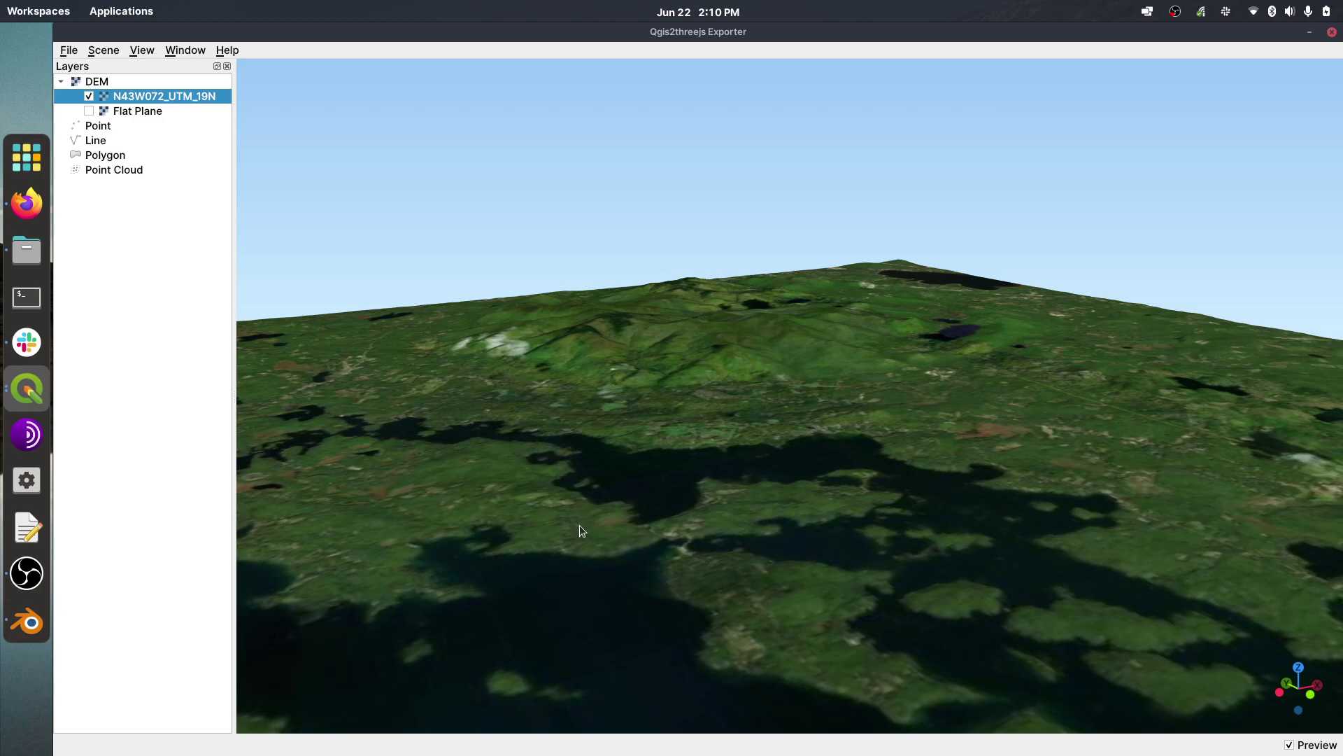
left_click_drag(579, 524, 918, 526)
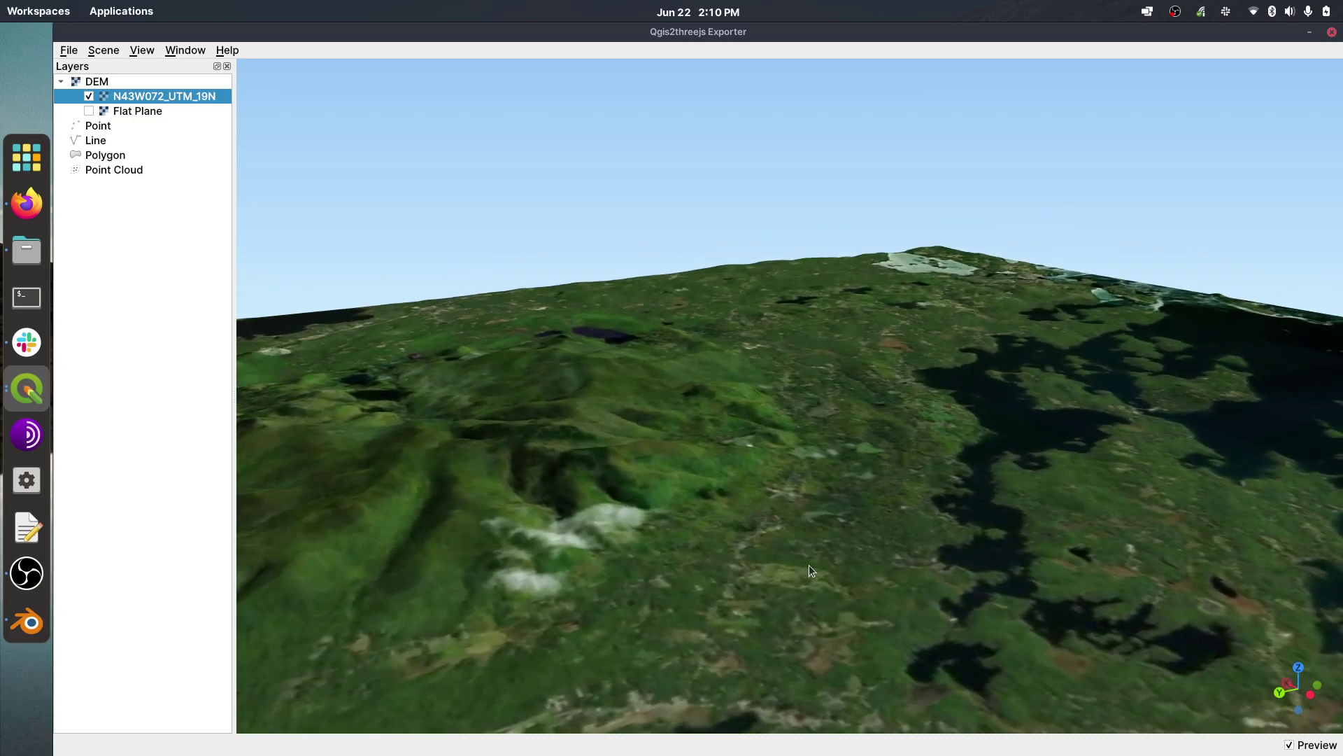
left_click_drag(809, 564, 717, 568)
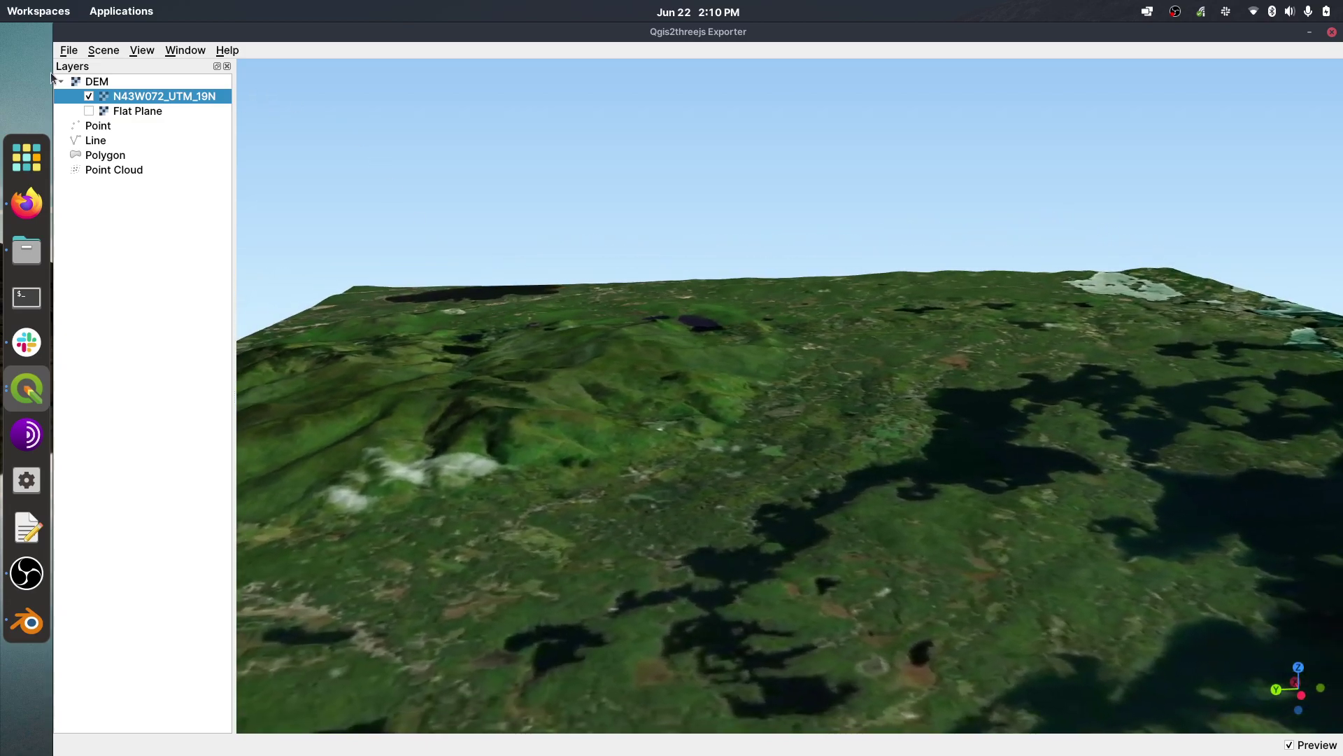
Start saving the scene as glTF and enlarge the save window
left_click(68, 51)
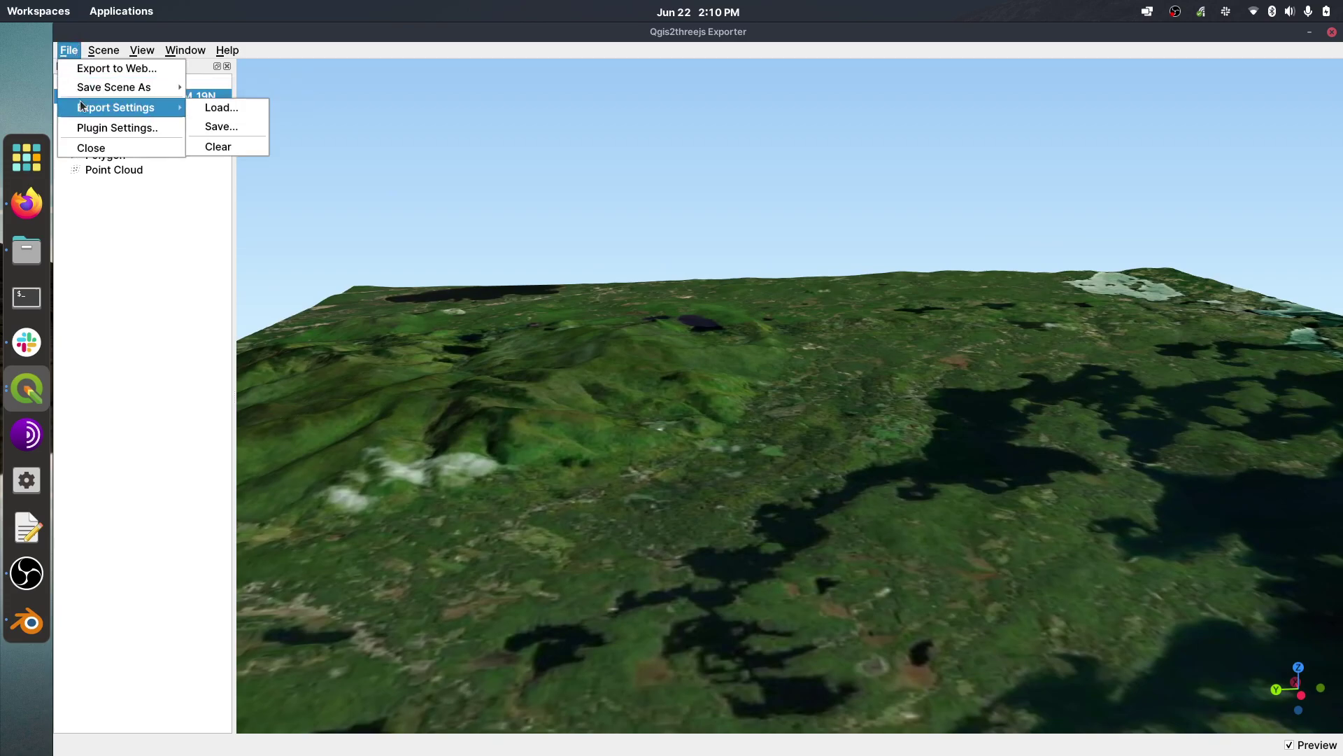
mouse_move(81, 93)
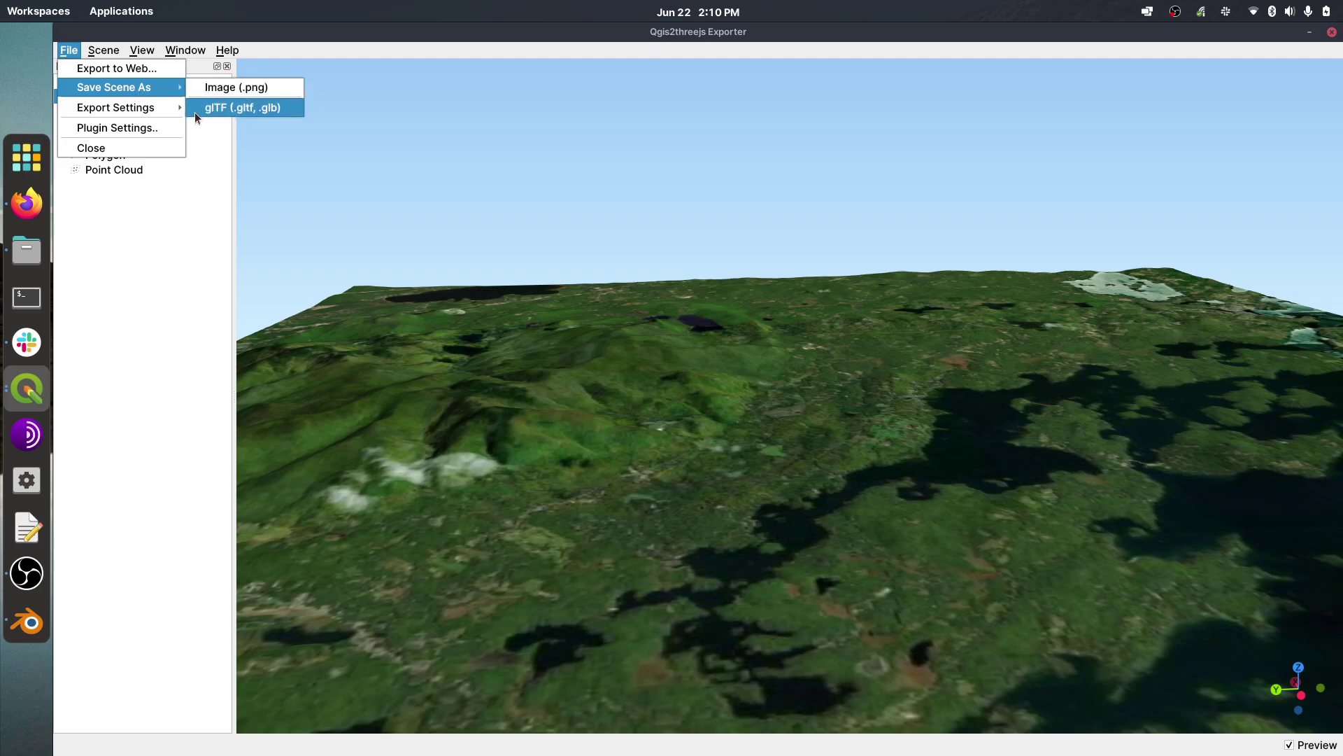
left_click(276, 110)
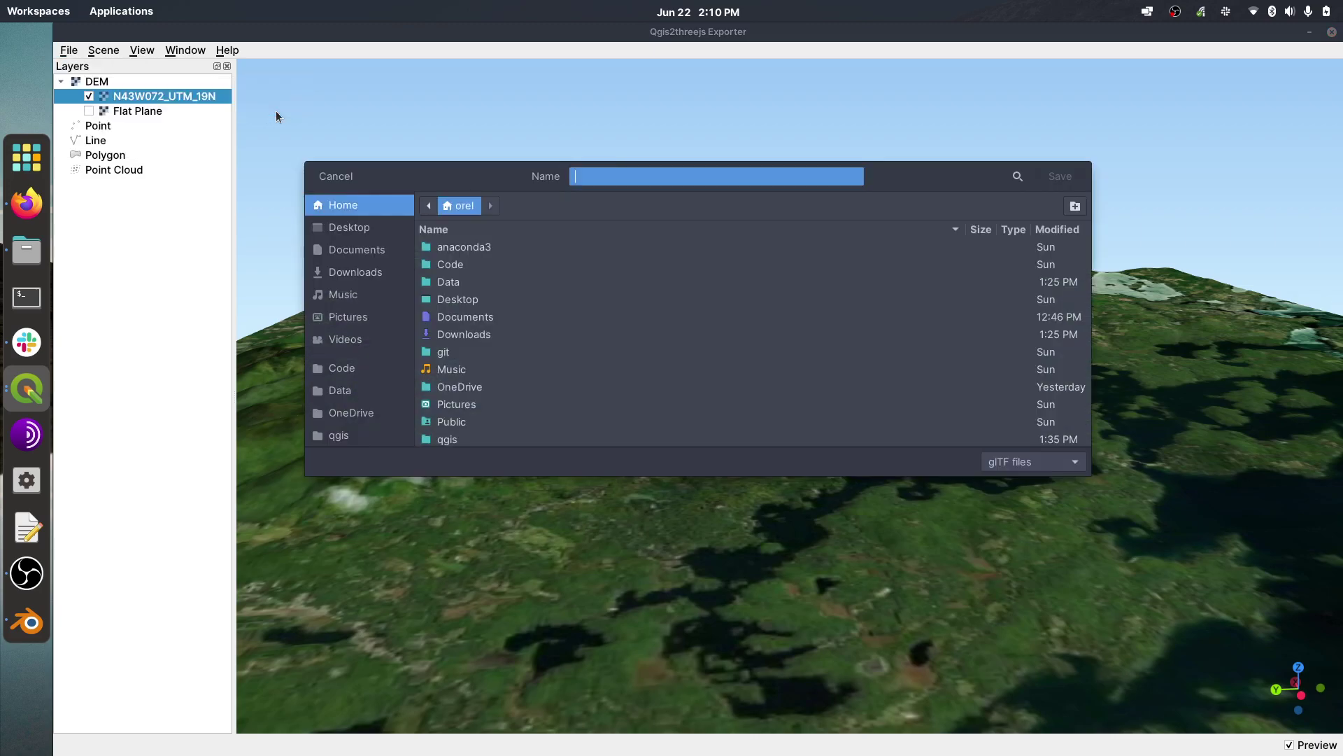
left_click_drag(452, 191, 350, 104)
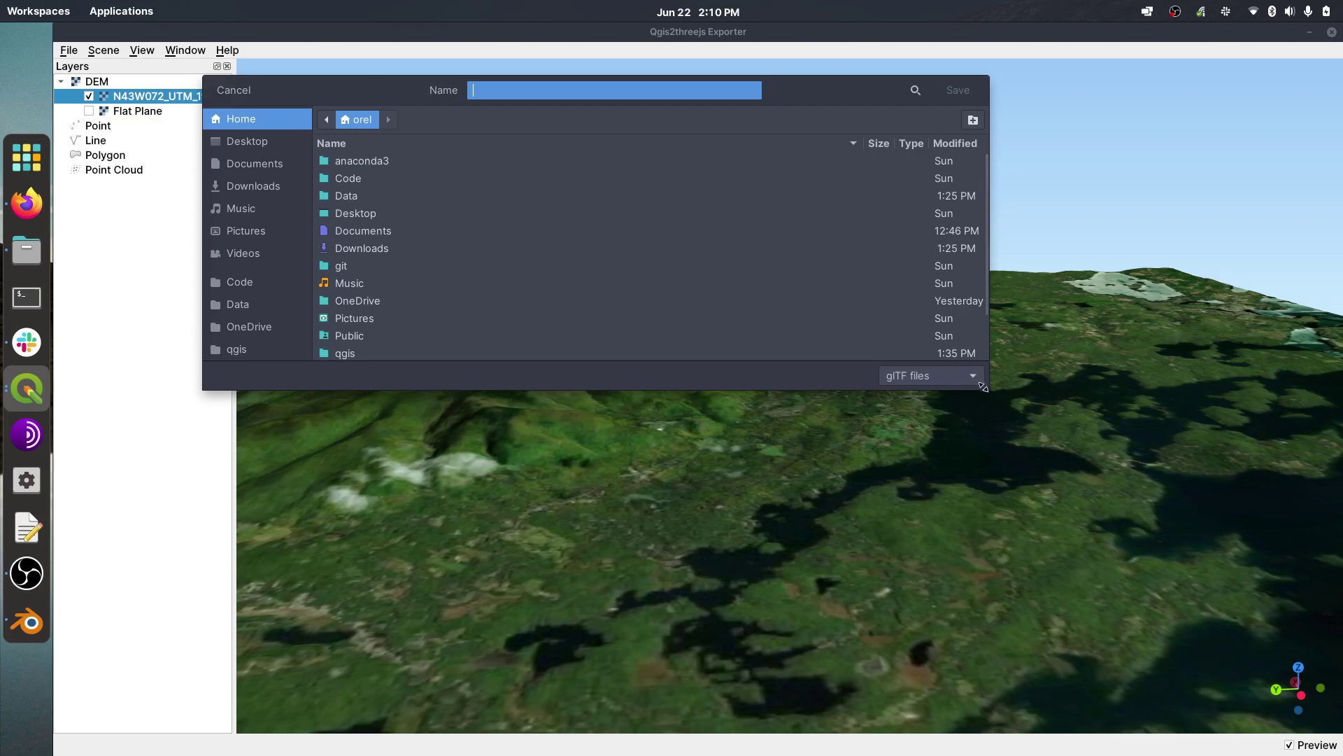
left_click_drag(986, 395, 1047, 604)
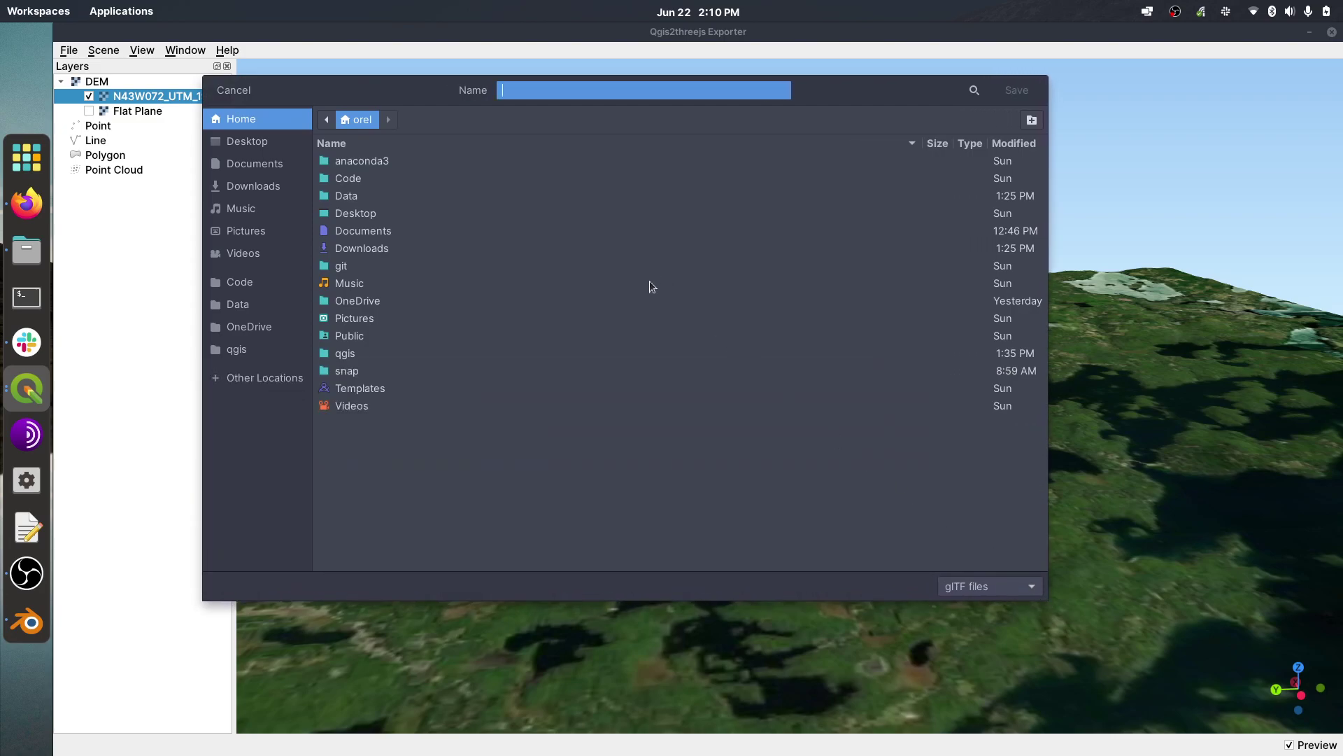
Save as Binary glTF file test_terrain.glb in the qgis folder
double_click(346, 357)
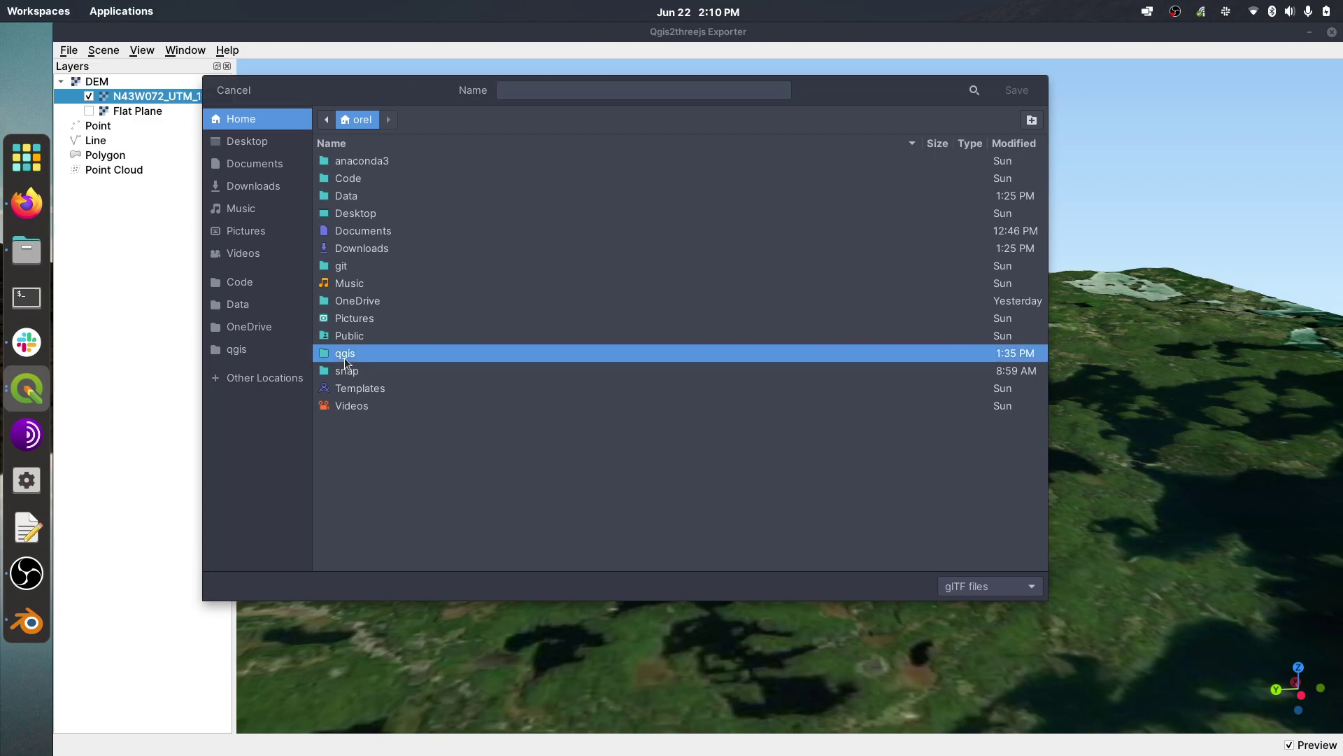
left_click(551, 90)
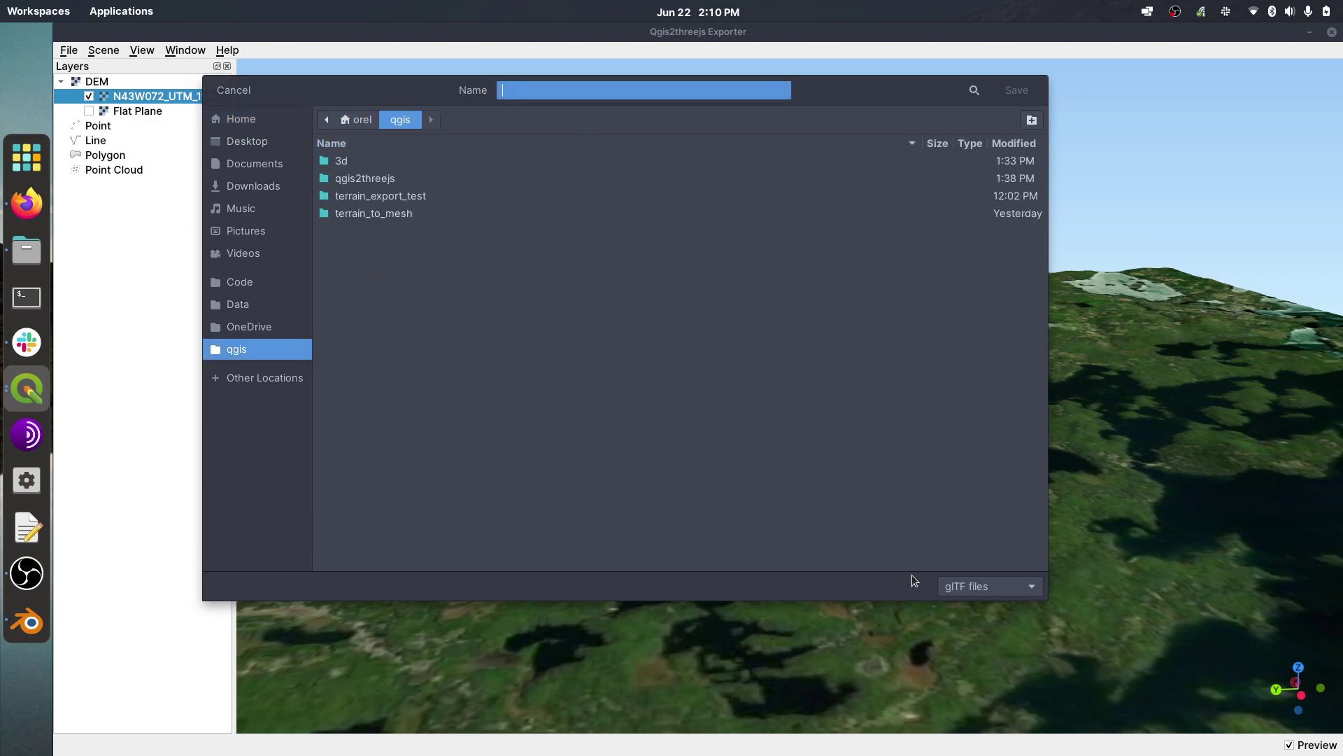
left_click(1014, 590)
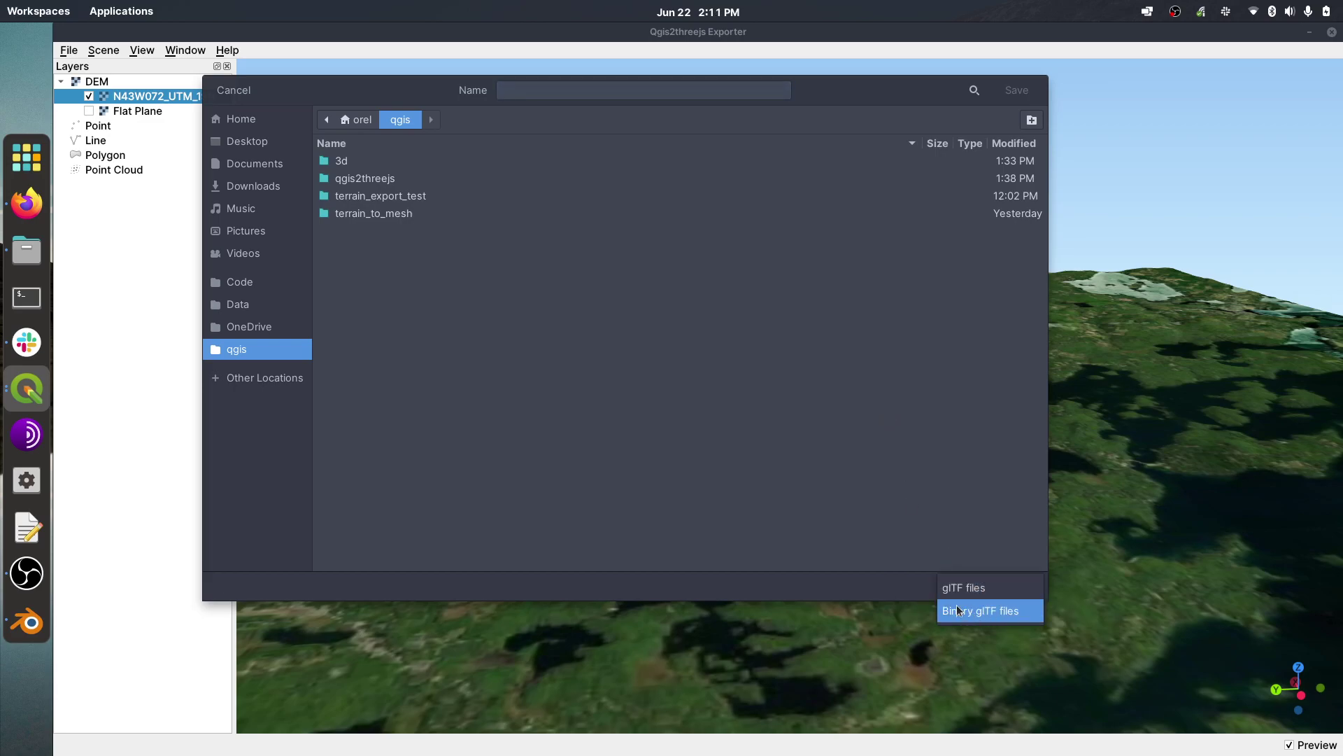
left_click(1005, 612)
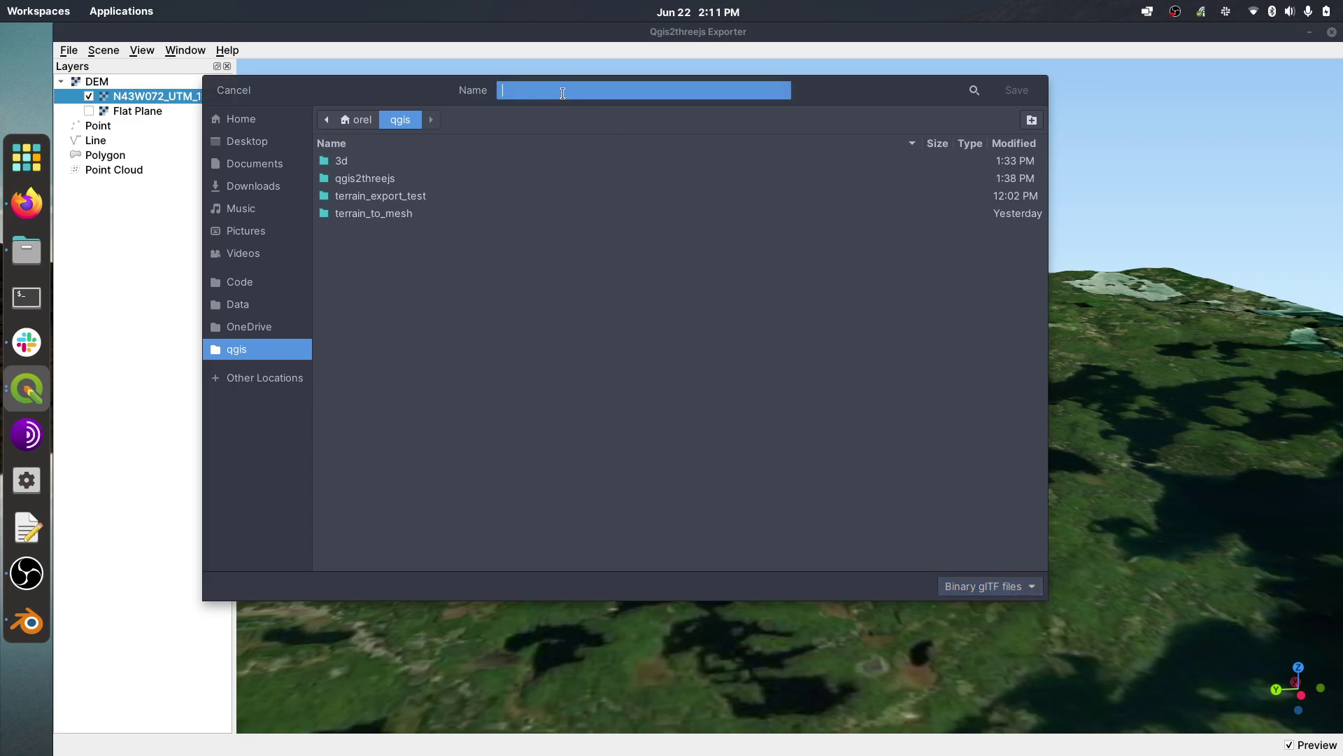
type("test_terrain.glb")
left_click(1022, 92)
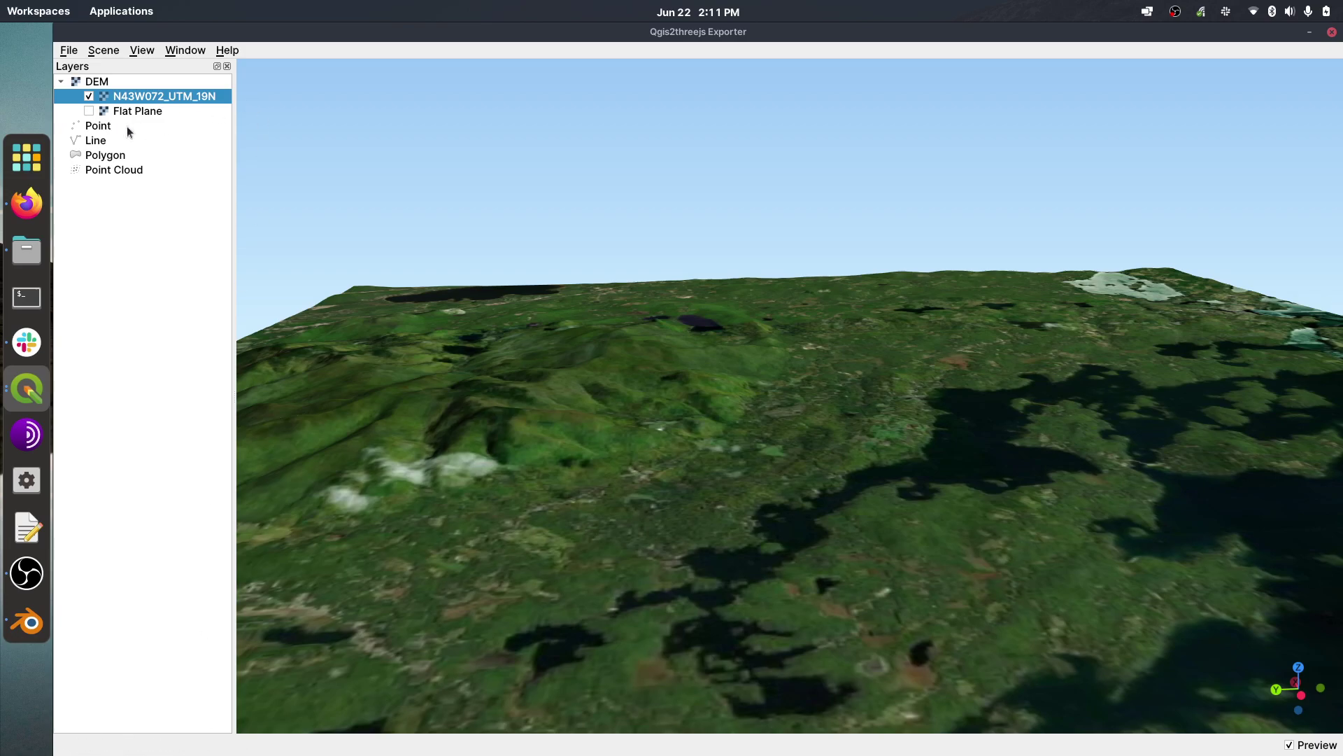
Minimize the Qgis2threejs exporter and QGIS, then bring Blender forward
left_click(1310, 33)
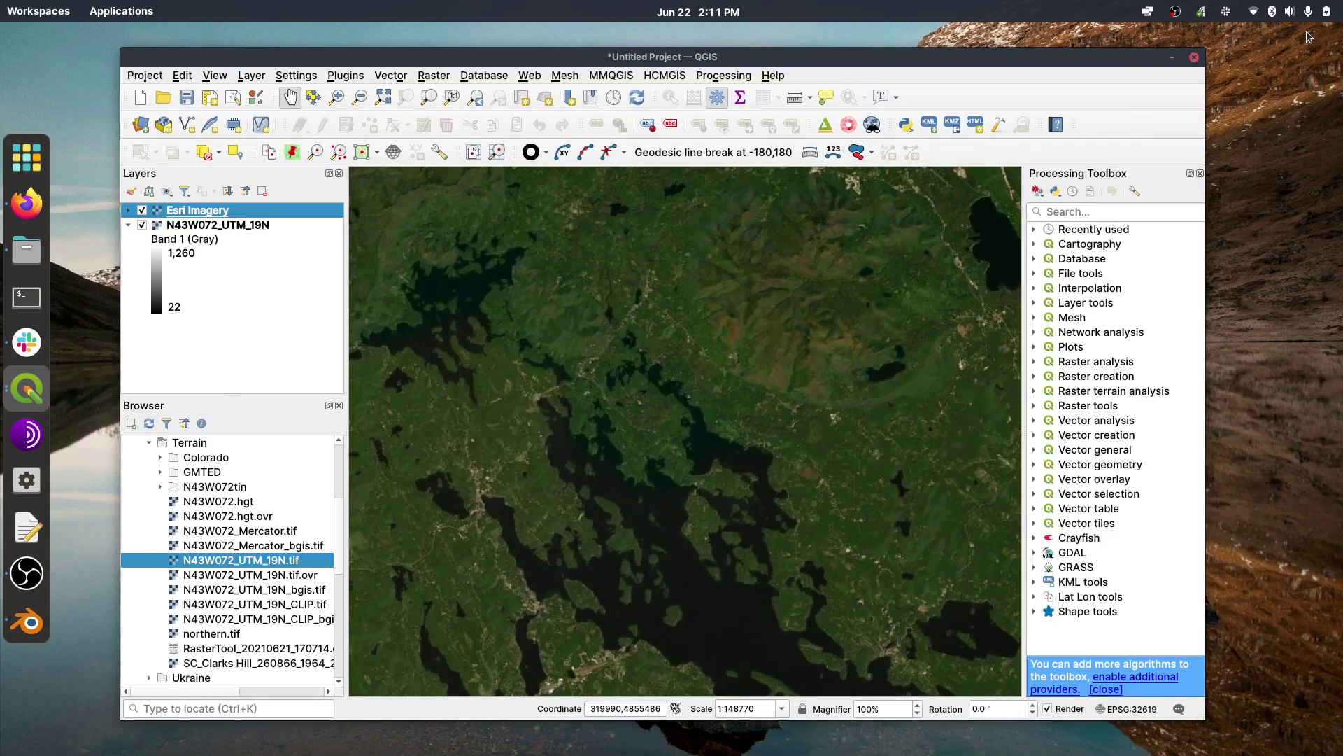
left_click(1172, 58)
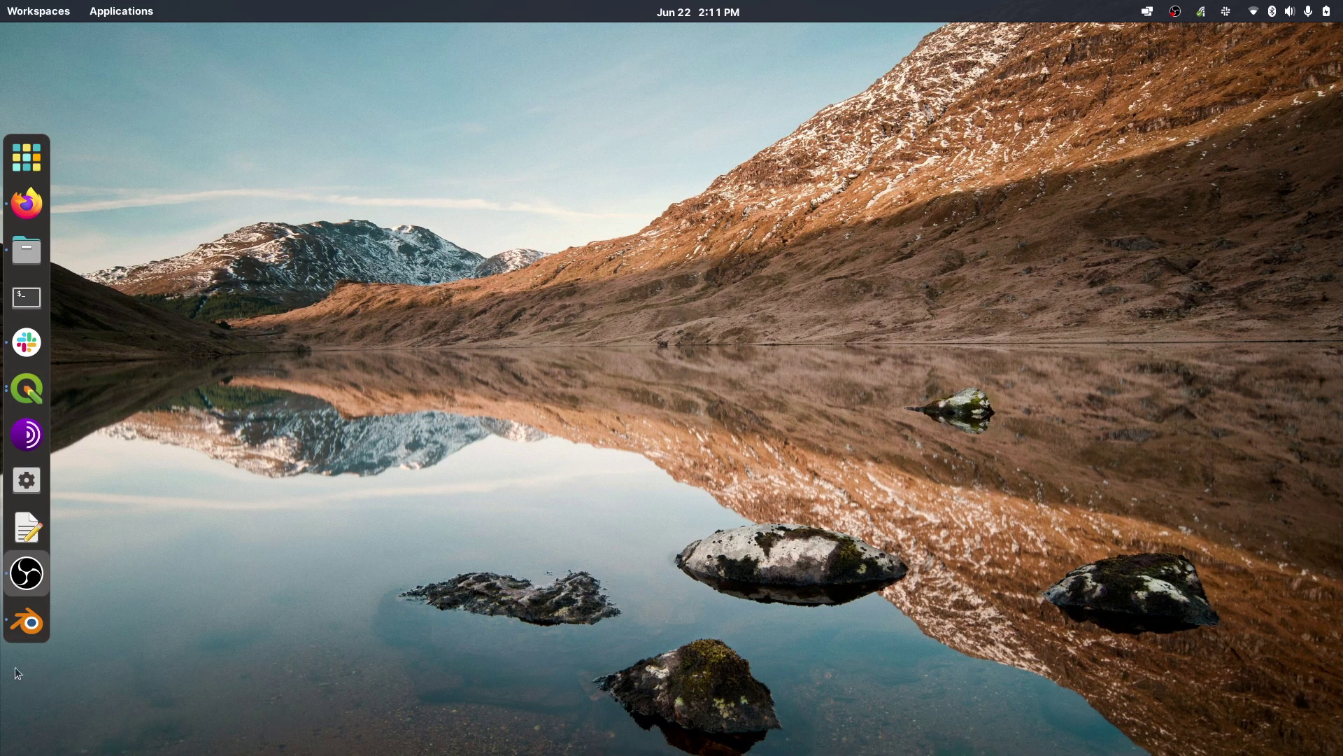
left_click(26, 622)
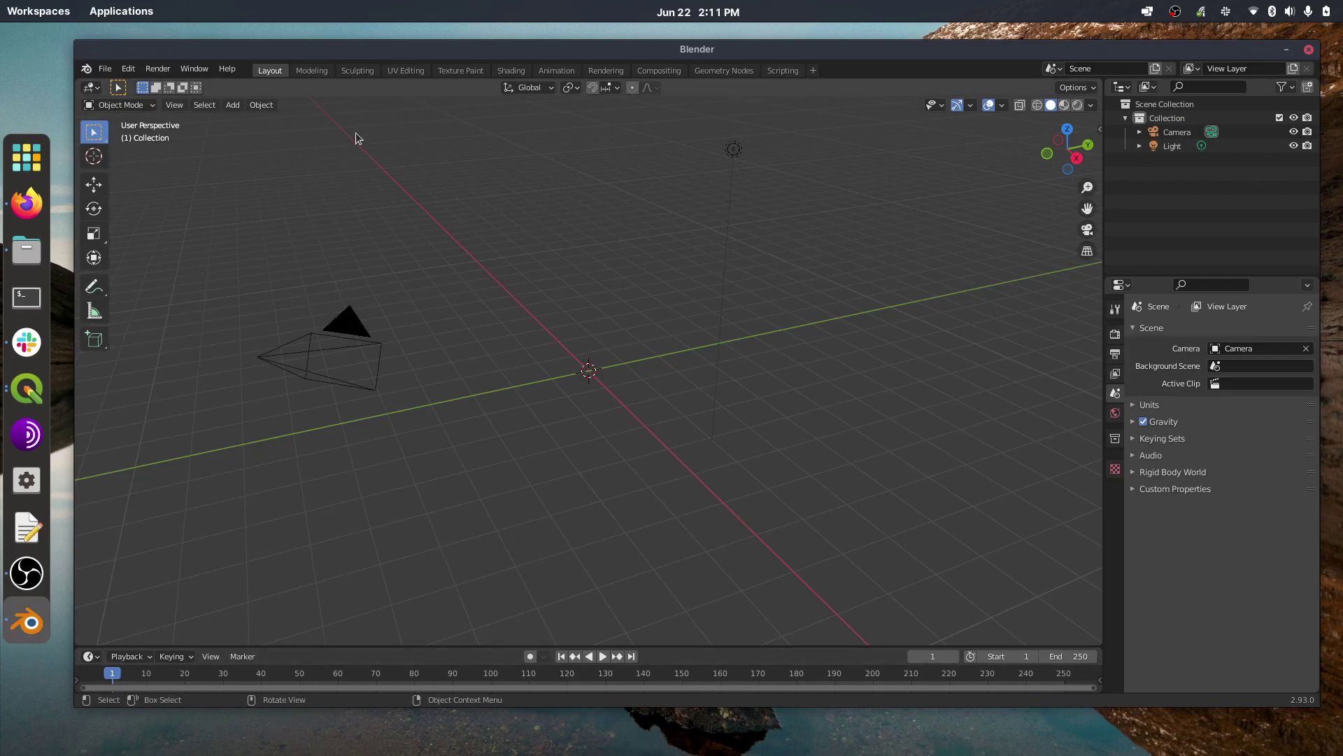
Import test_terrain.glb from the qgis folder as glTF 2.0
left_click_drag(375, 44, 380, 48)
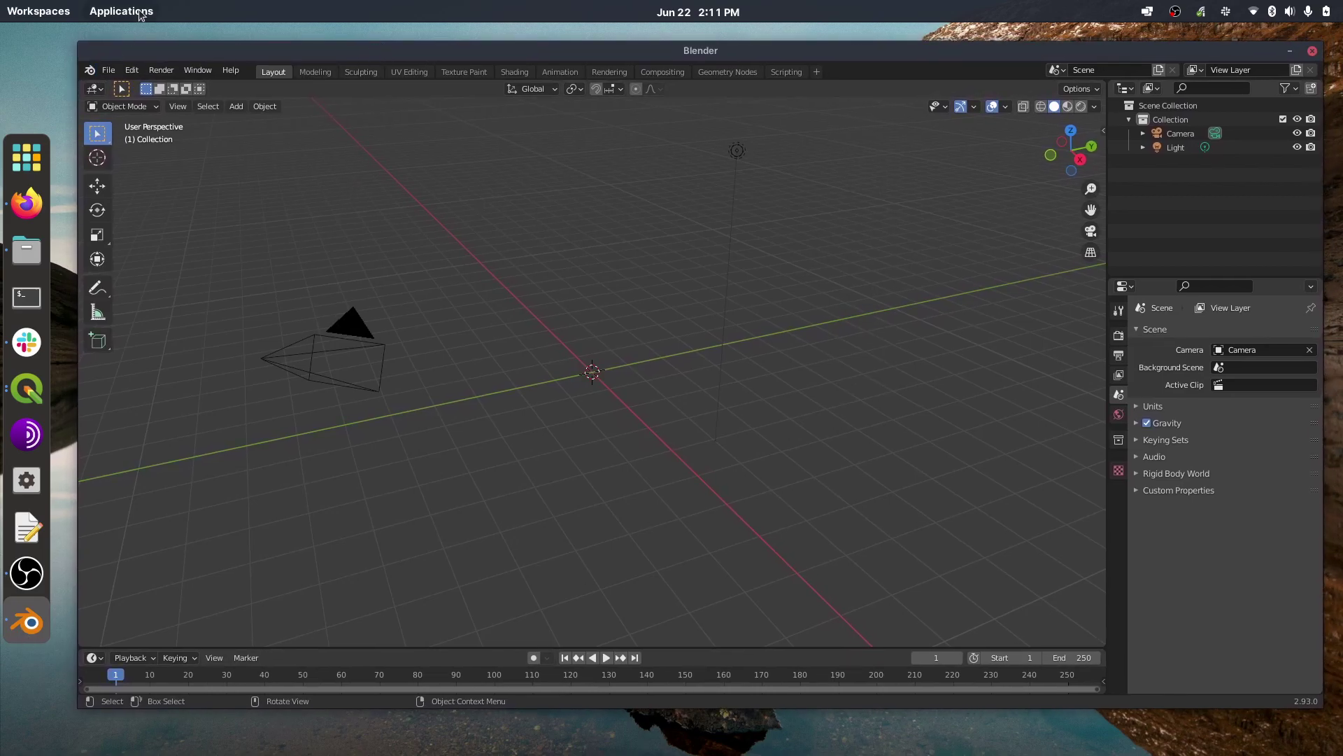
left_click(114, 74)
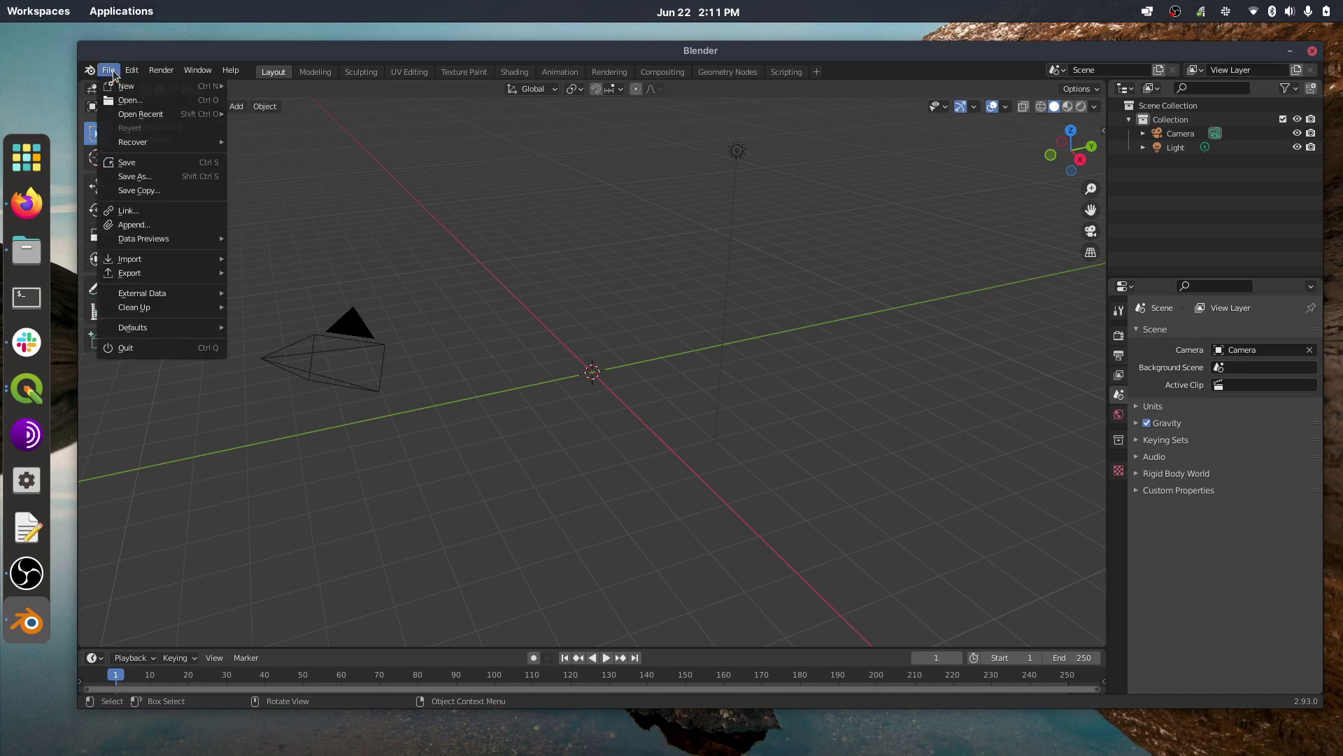
mouse_move(143, 264)
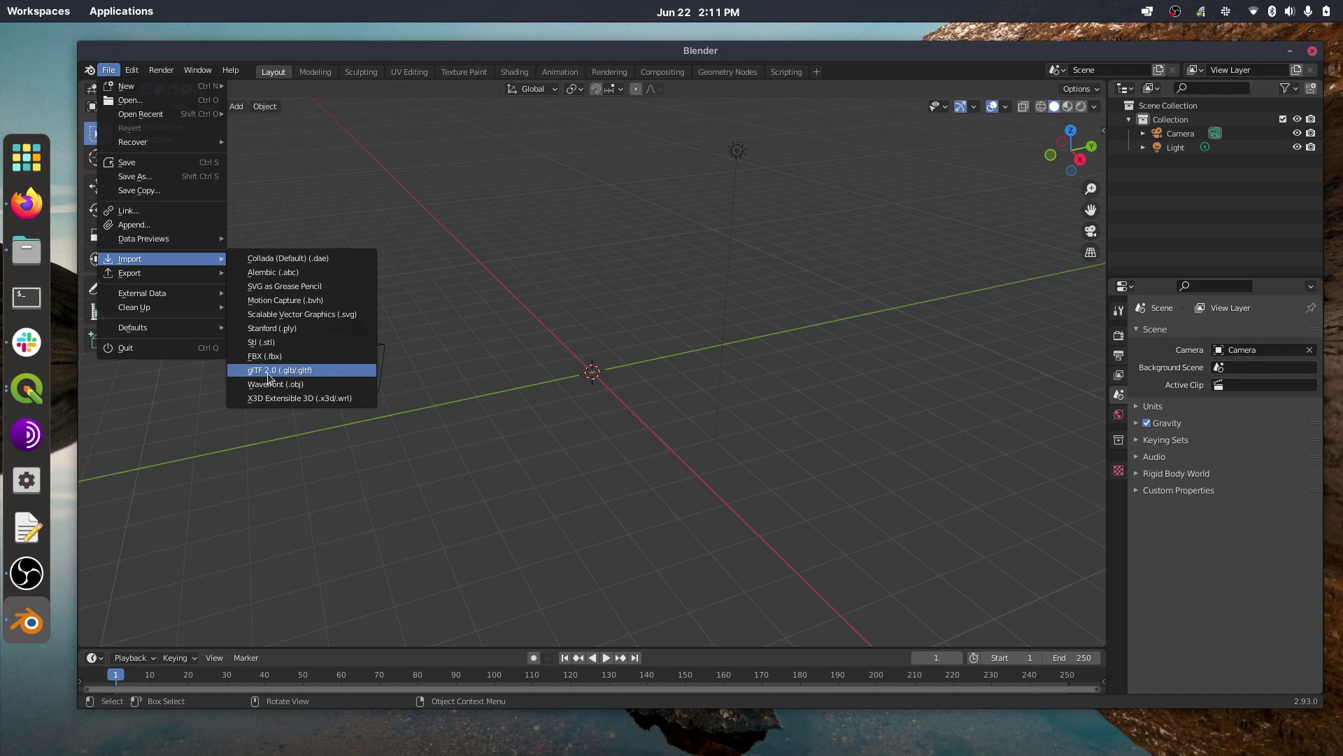
left_click(296, 374)
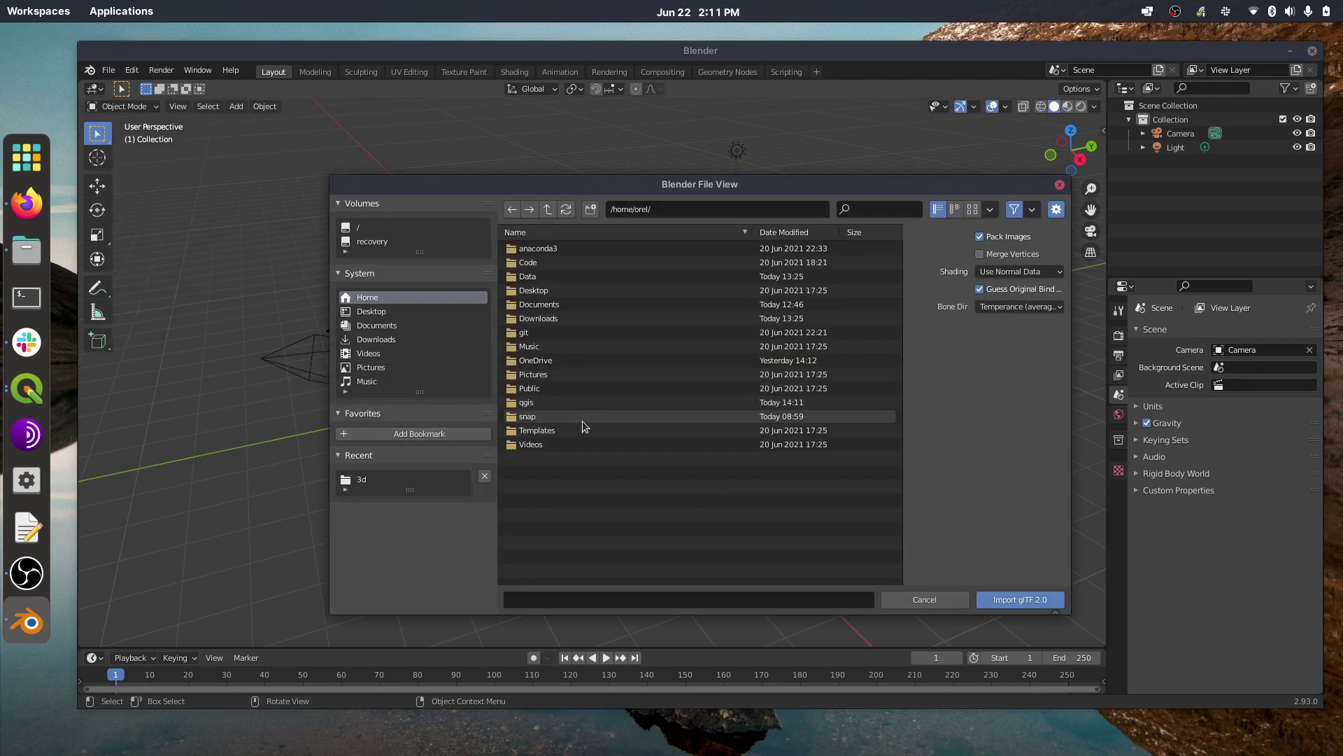
double_click(536, 406)
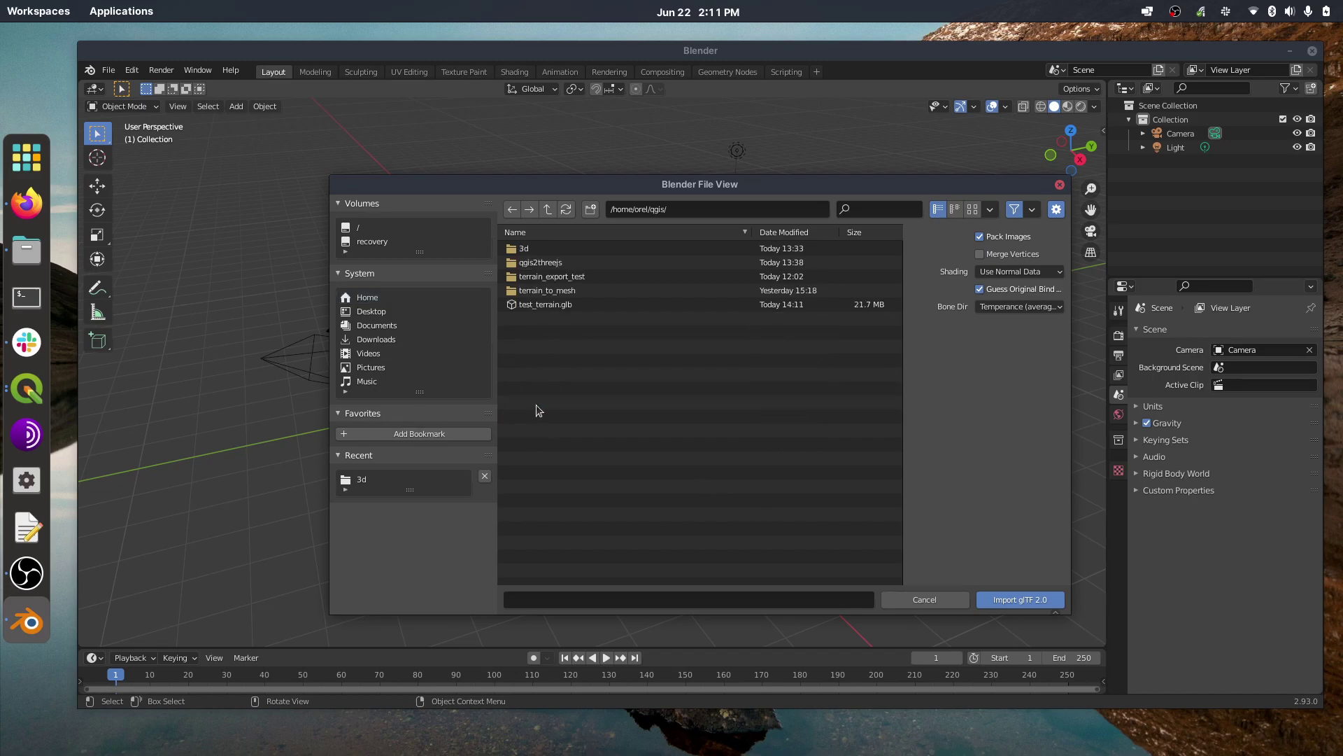
left_click(539, 306)
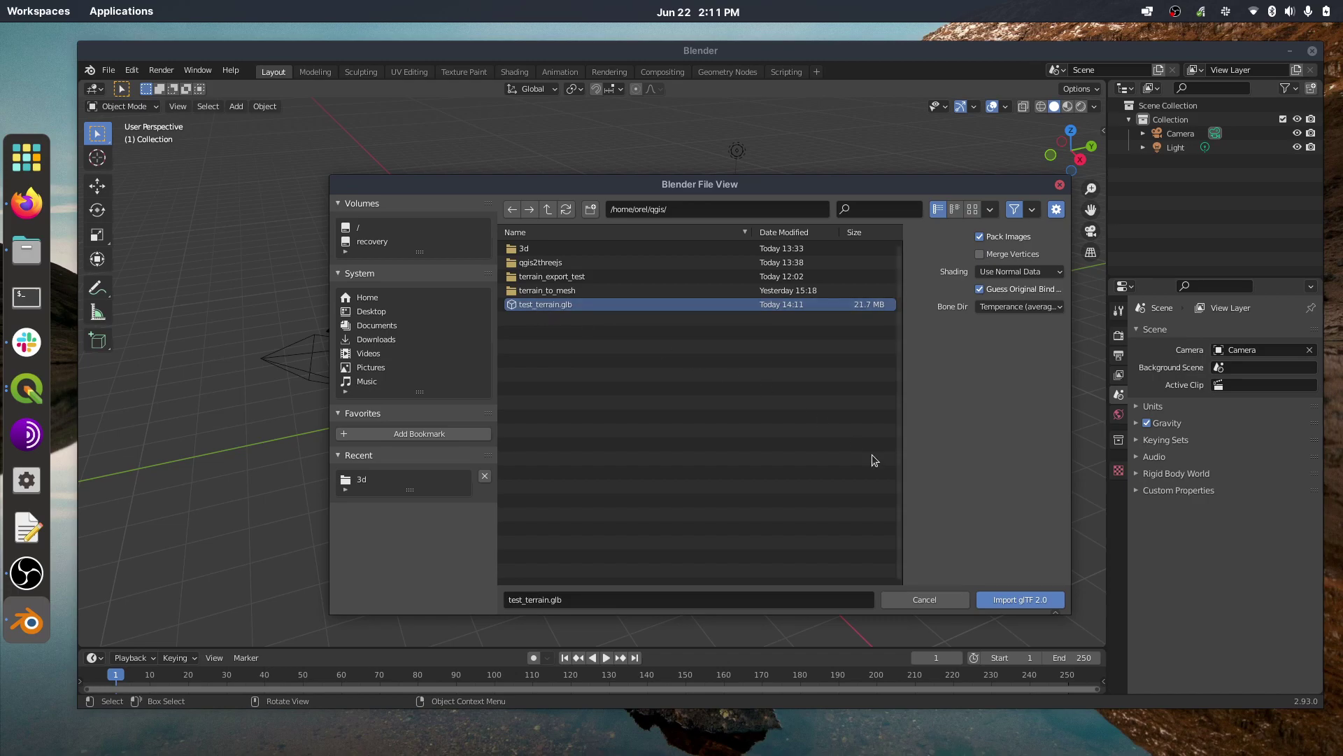
left_click(1028, 601)
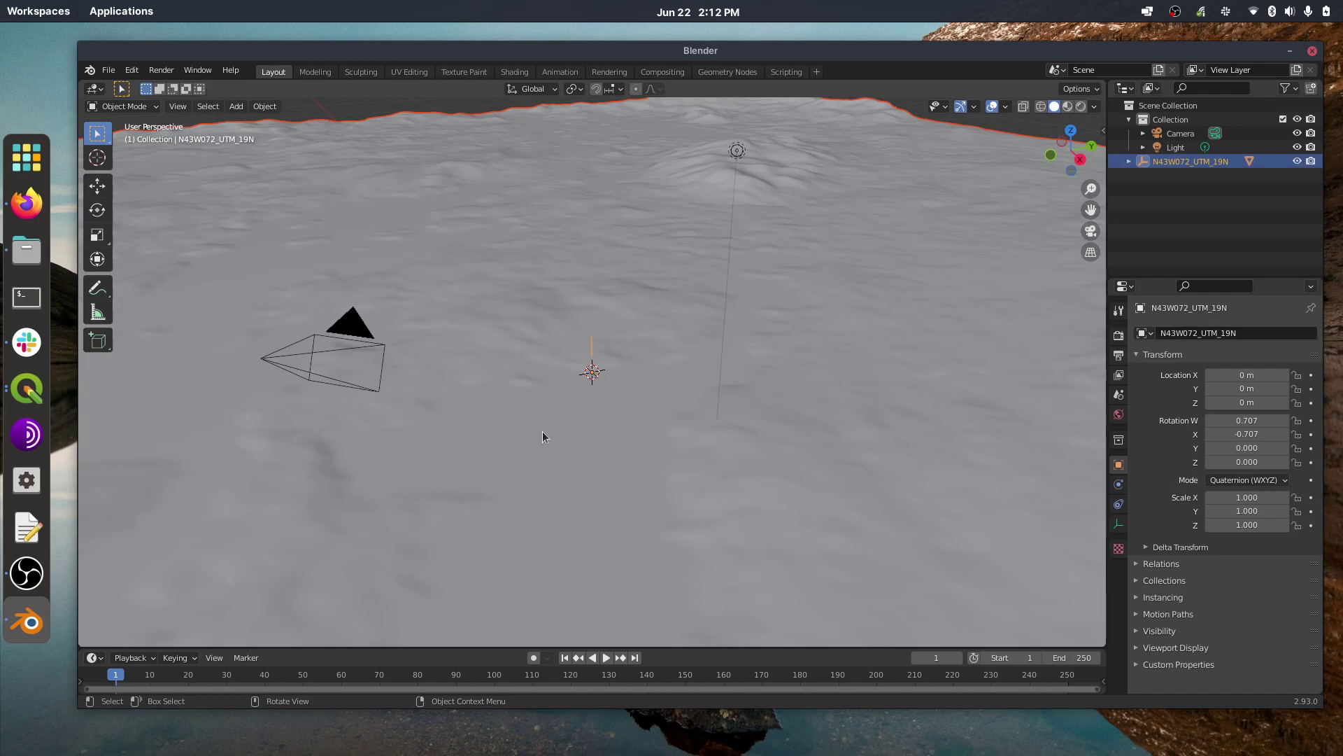
scroll(542, 432, "down", 10)
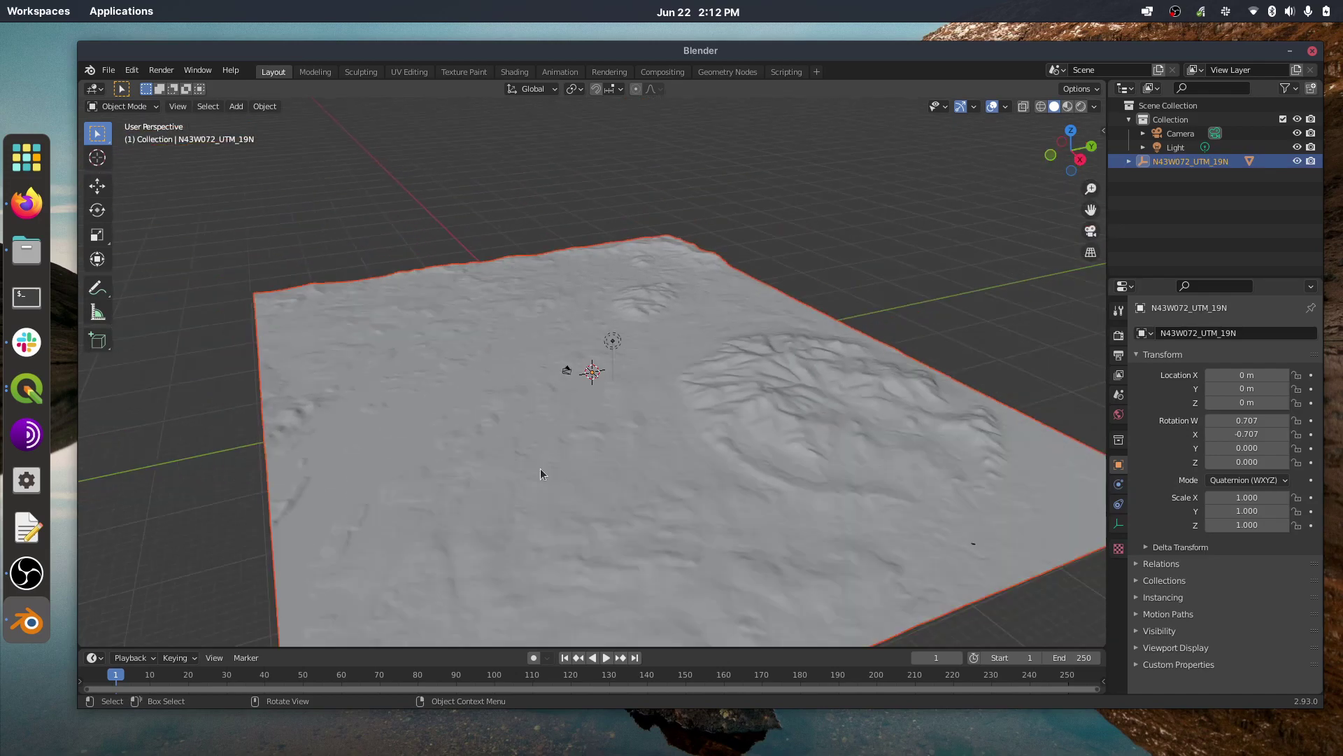
left_click_drag(534, 448, 719, 458)
scroll(584, 314, "up", 6)
scroll(628, 386, "down", 5)
scroll(566, 349, "up", 5)
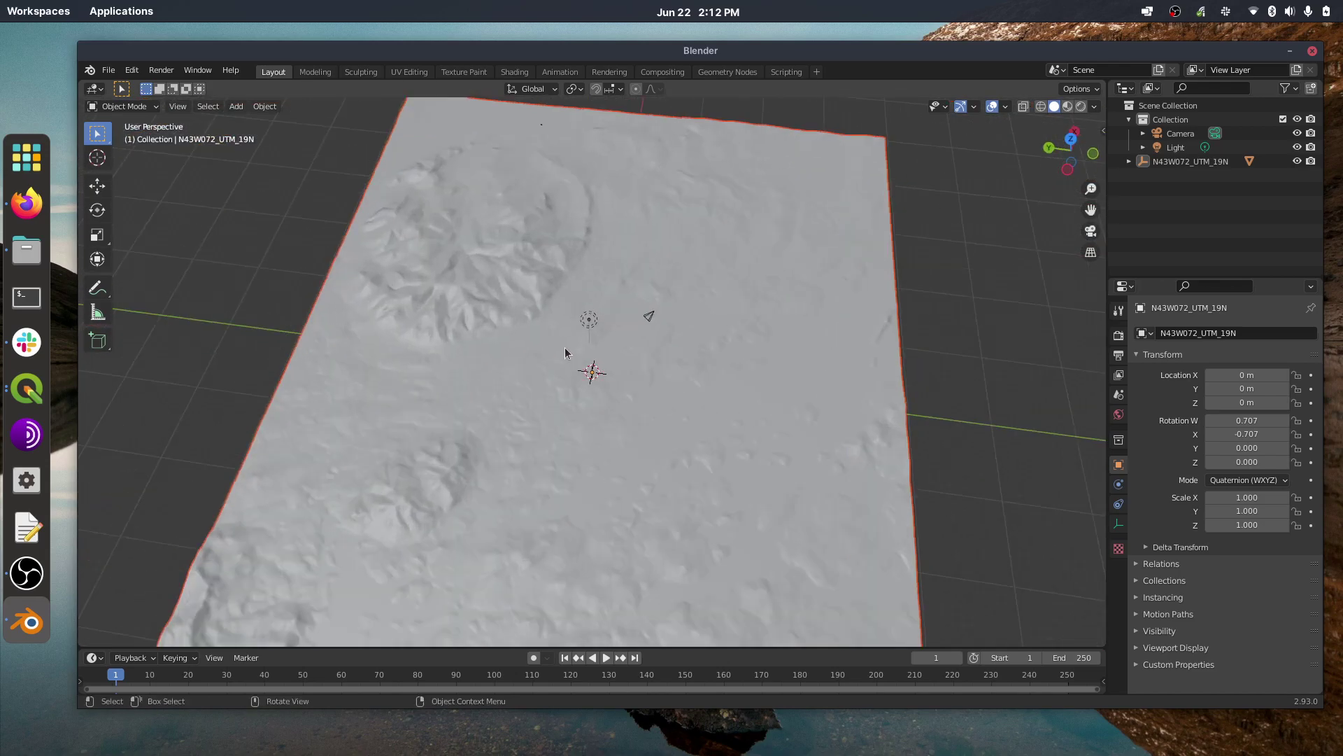
left_click_drag(565, 349, 611, 333)
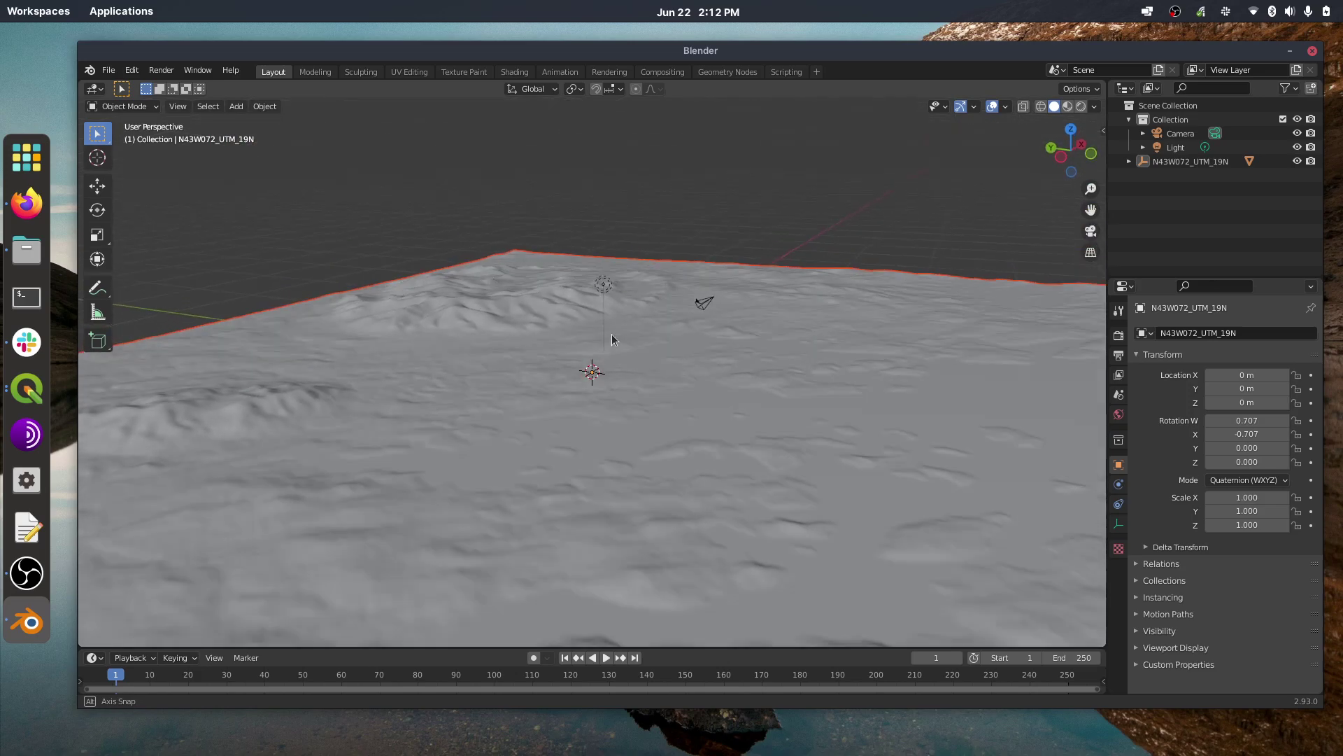
left_click_drag(709, 431, 614, 448)
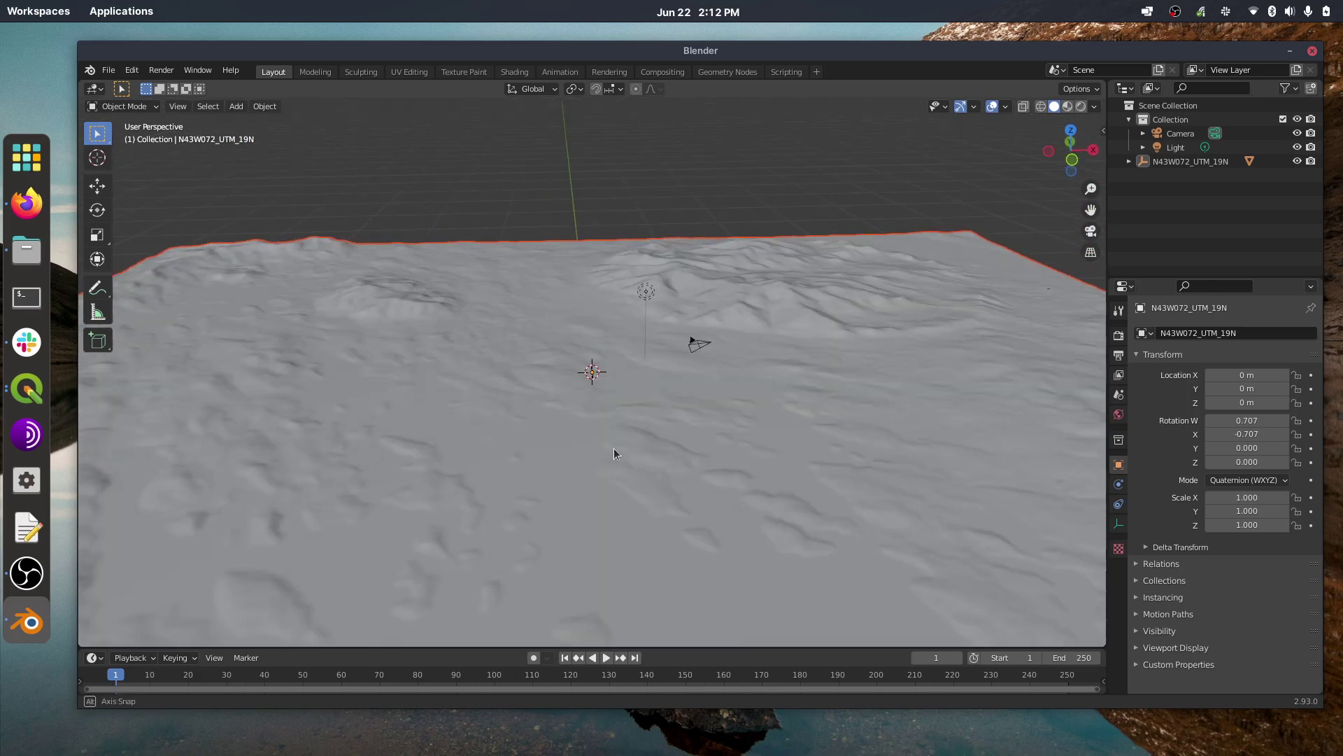
left_click_drag(831, 404, 835, 424)
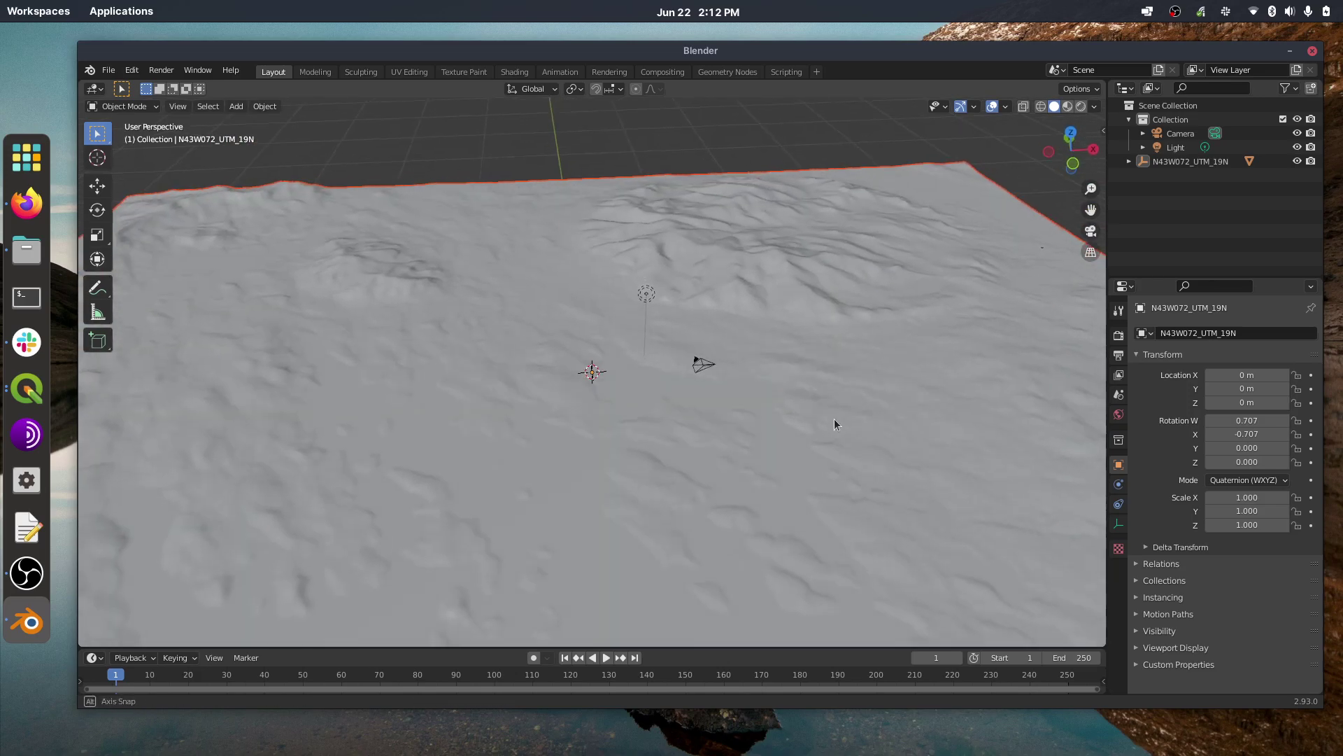
Switch to Material Preview shading, orbit the textured terrain, and select Mesh_0
left_click(1068, 109)
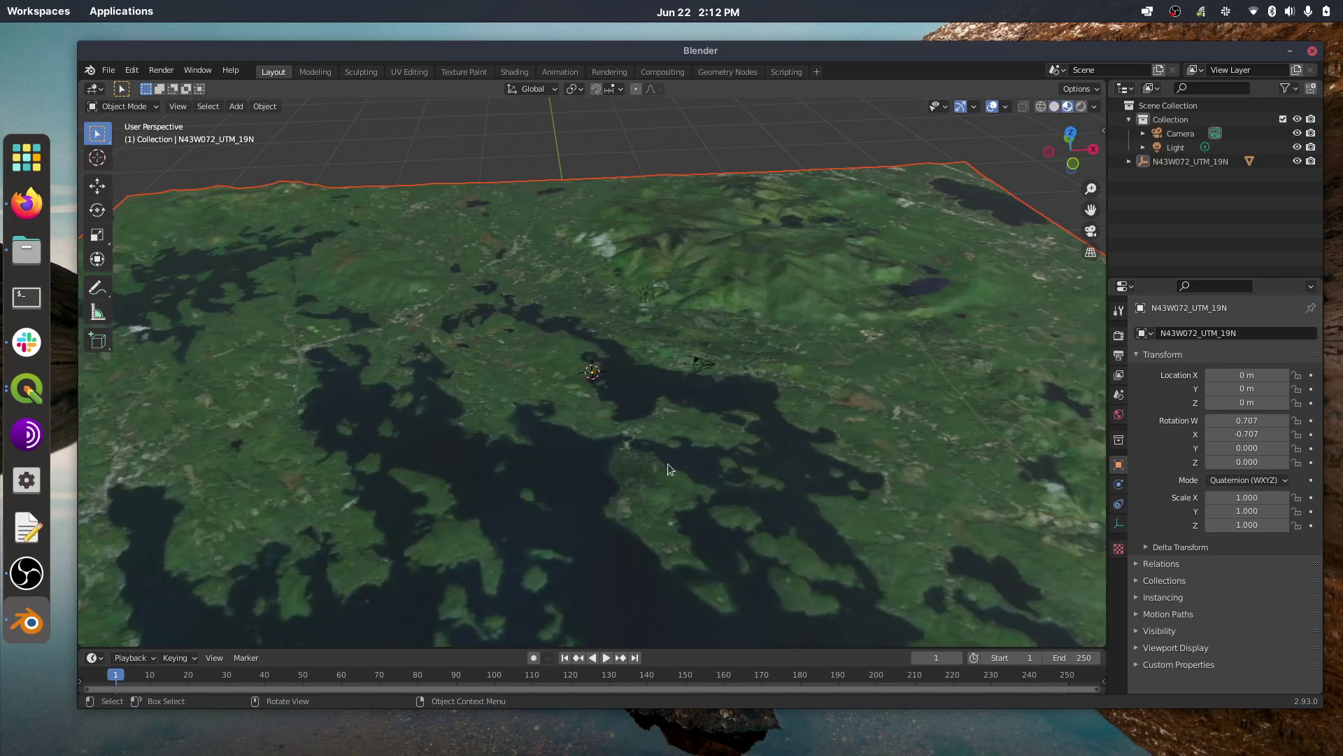
left_click_drag(667, 463, 757, 342)
scroll(795, 314, "up", 4)
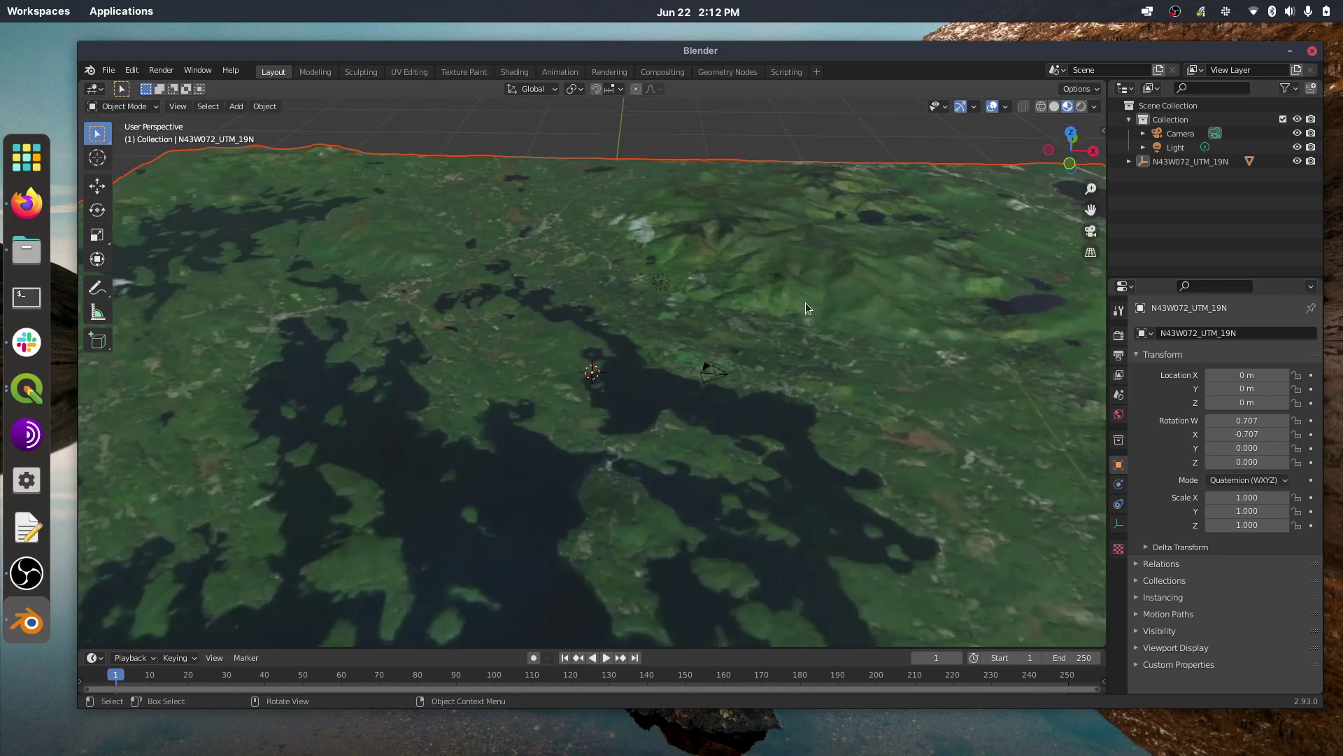
right_click(822, 336)
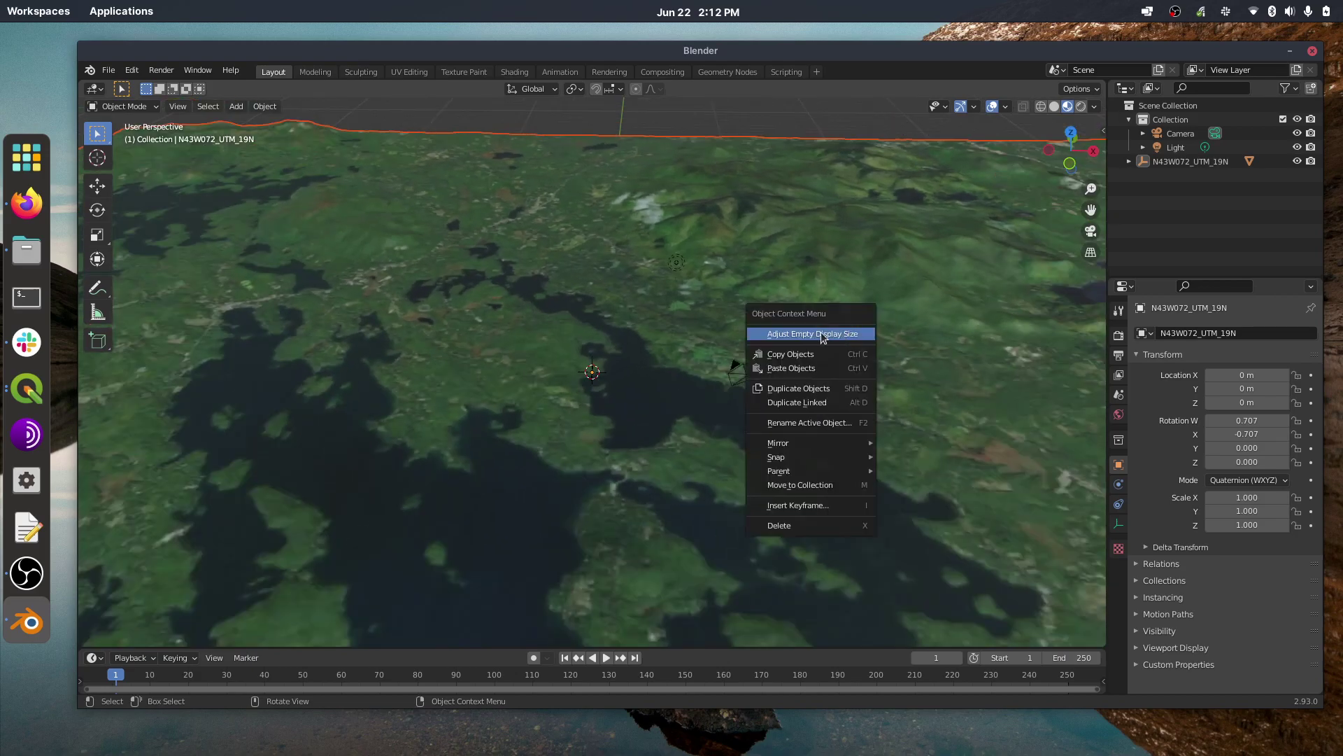
left_click(782, 242)
left_click_drag(845, 291, 528, 347)
Start a Collada (.dae) export of the scene with the qgis folder as destination
left_click(108, 70)
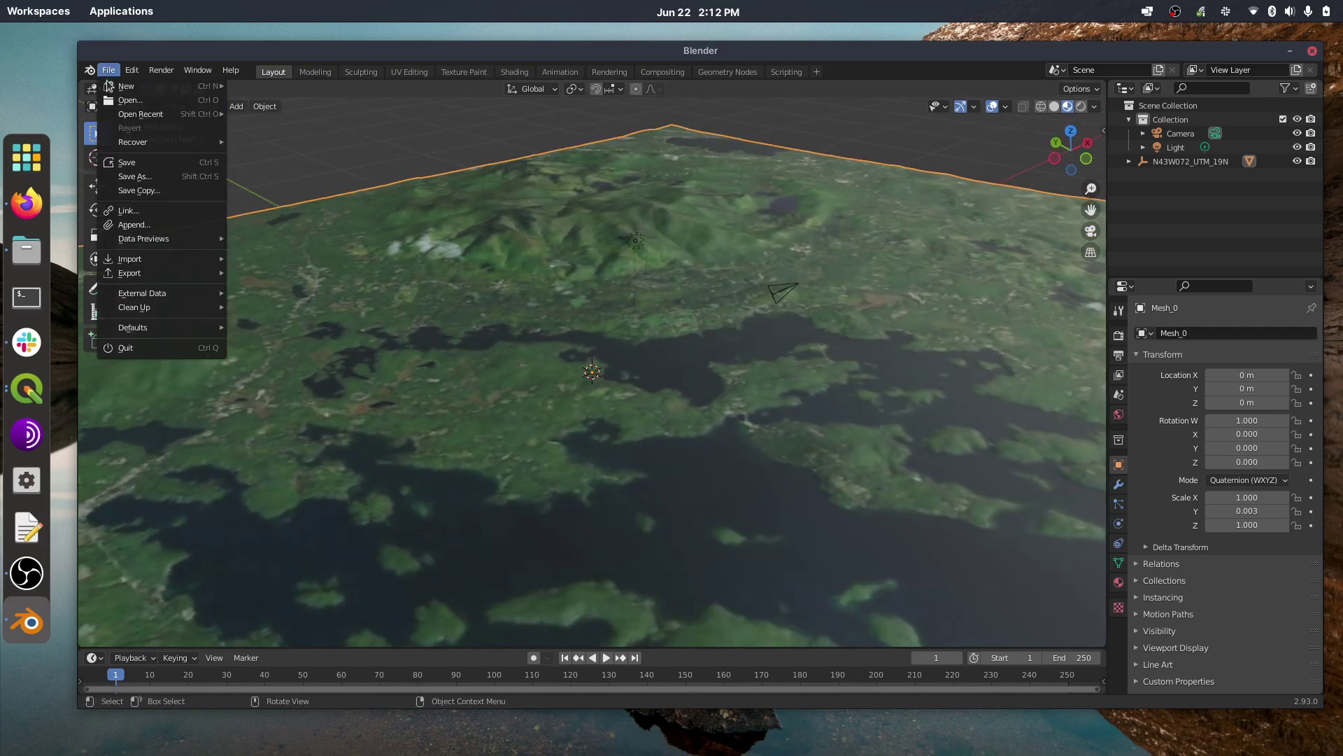
mouse_move(140, 274)
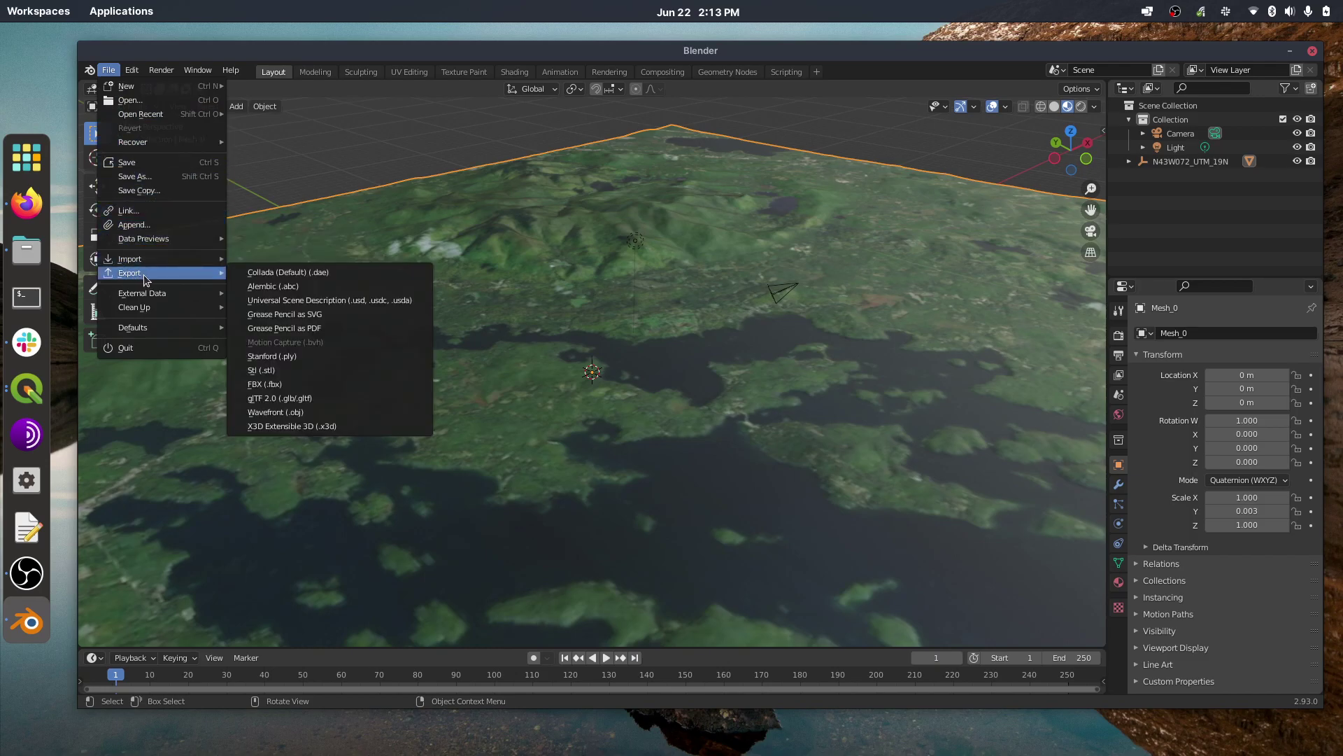
left_click(291, 273)
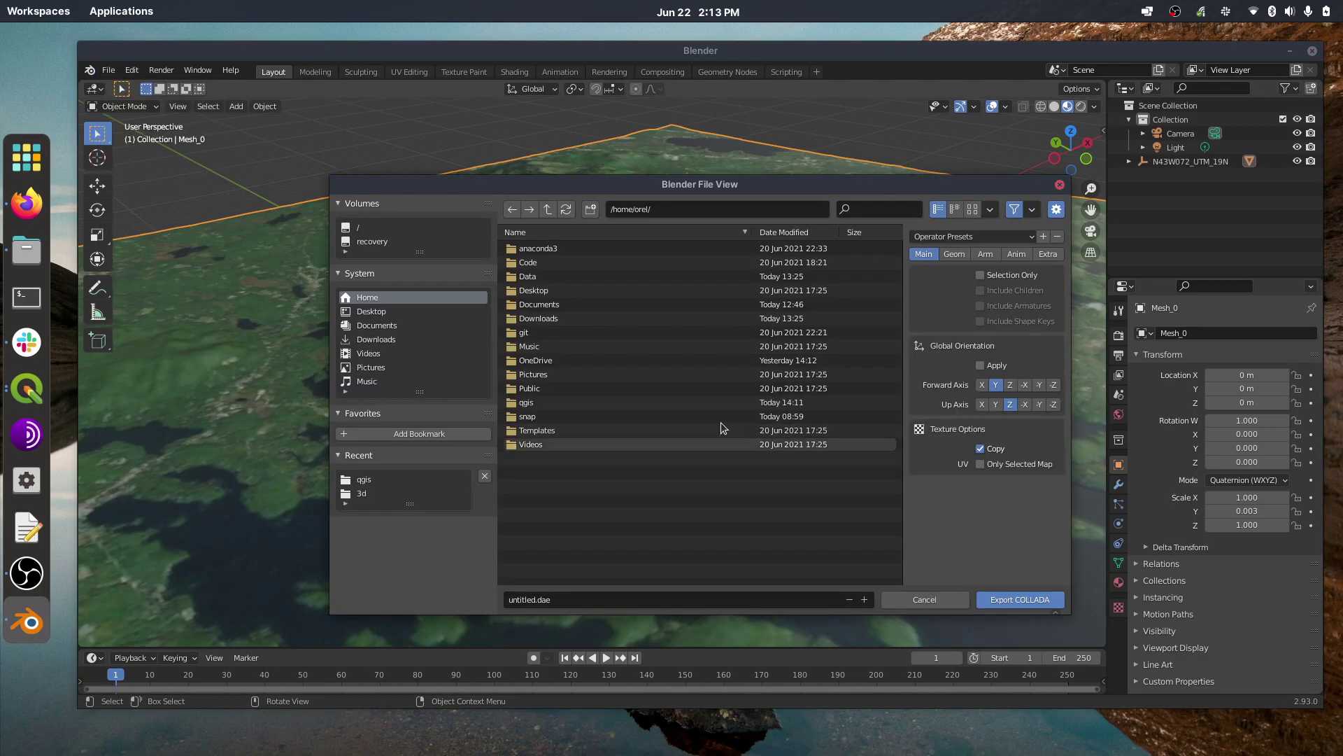
left_click(526, 403)
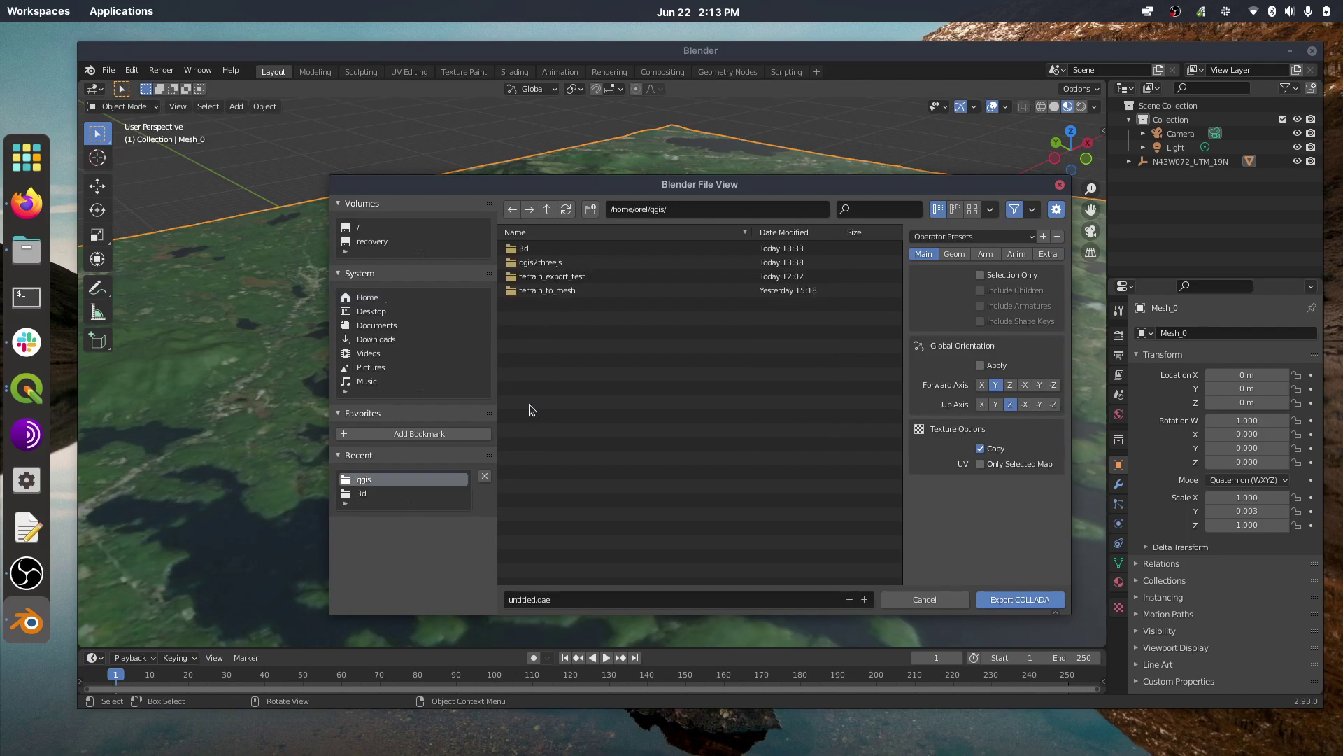
Name the file test_terrain.dae and export it, writing 4 objects
left_click(577, 600)
left_click_drag(536, 601, 486, 602)
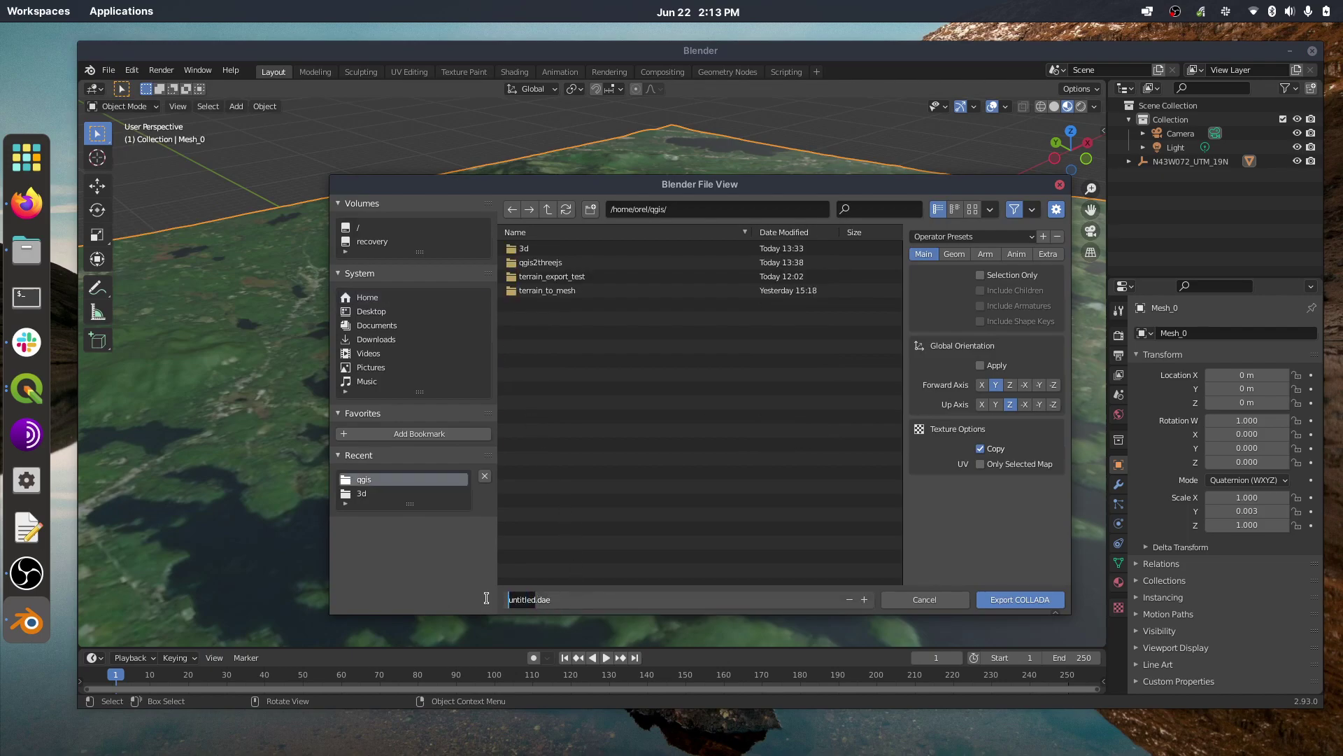
type("test_terrain")
left_click(569, 600)
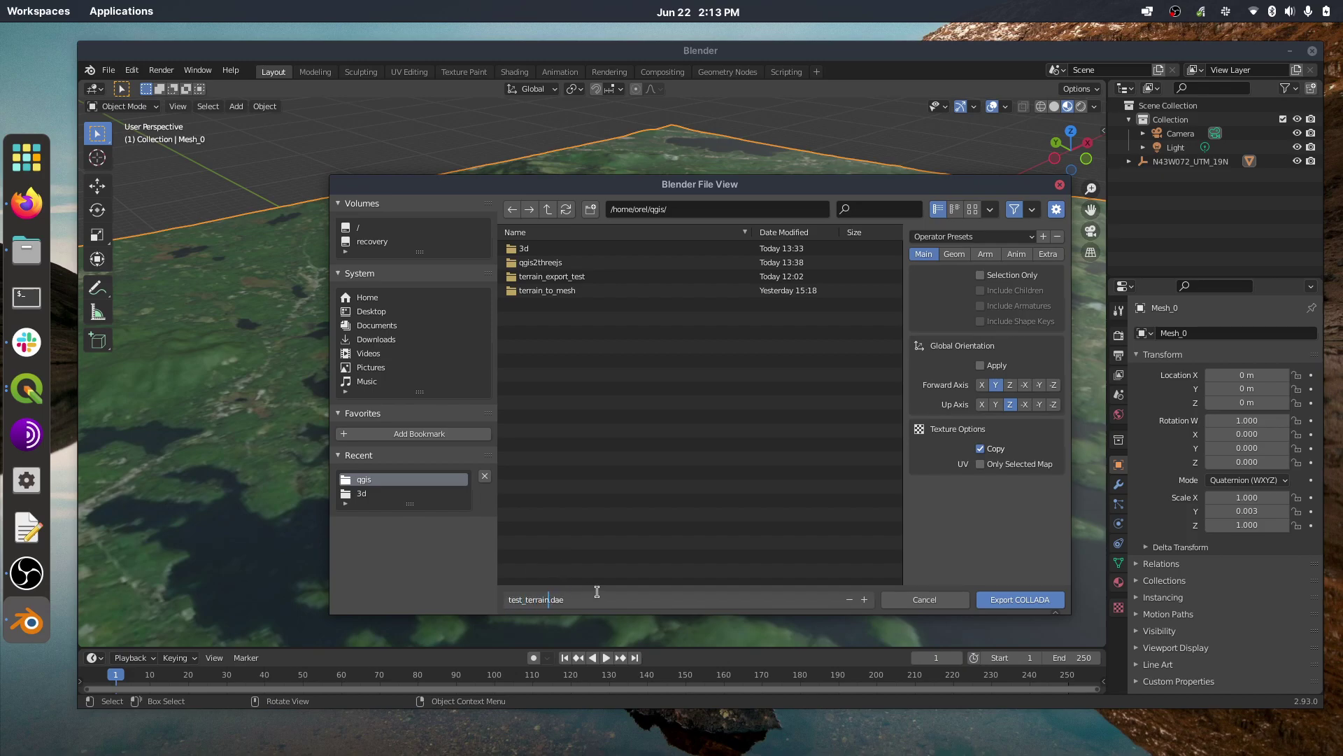
left_click(1011, 603)
left_click(1009, 600)
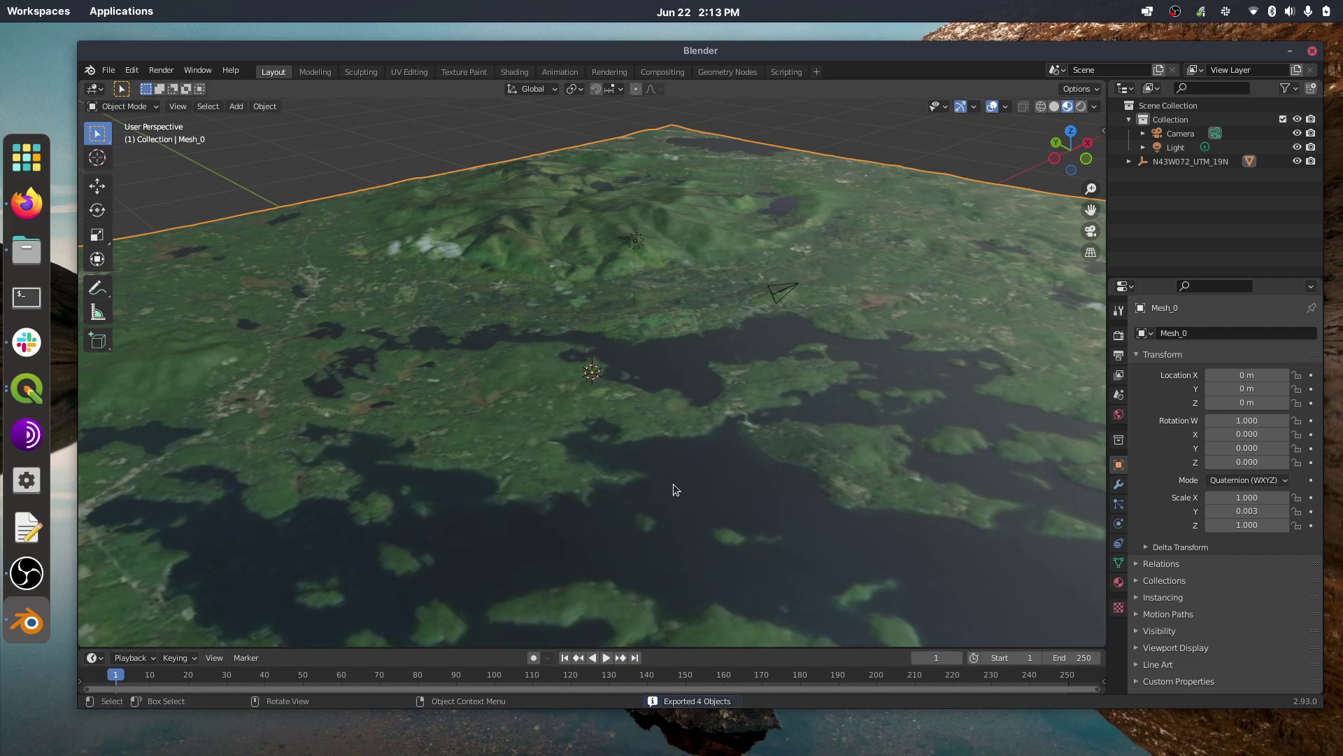
mouse_move(649, 449)
left_mouse_down()
mouse_move(720, 430)
mouse_move(397, 426)
mouse_move(392, 450)
mouse_move(657, 473)
mouse_move(636, 471)
mouse_move(660, 434)
left_mouse_up()
scroll(636, 470, "down", 5)
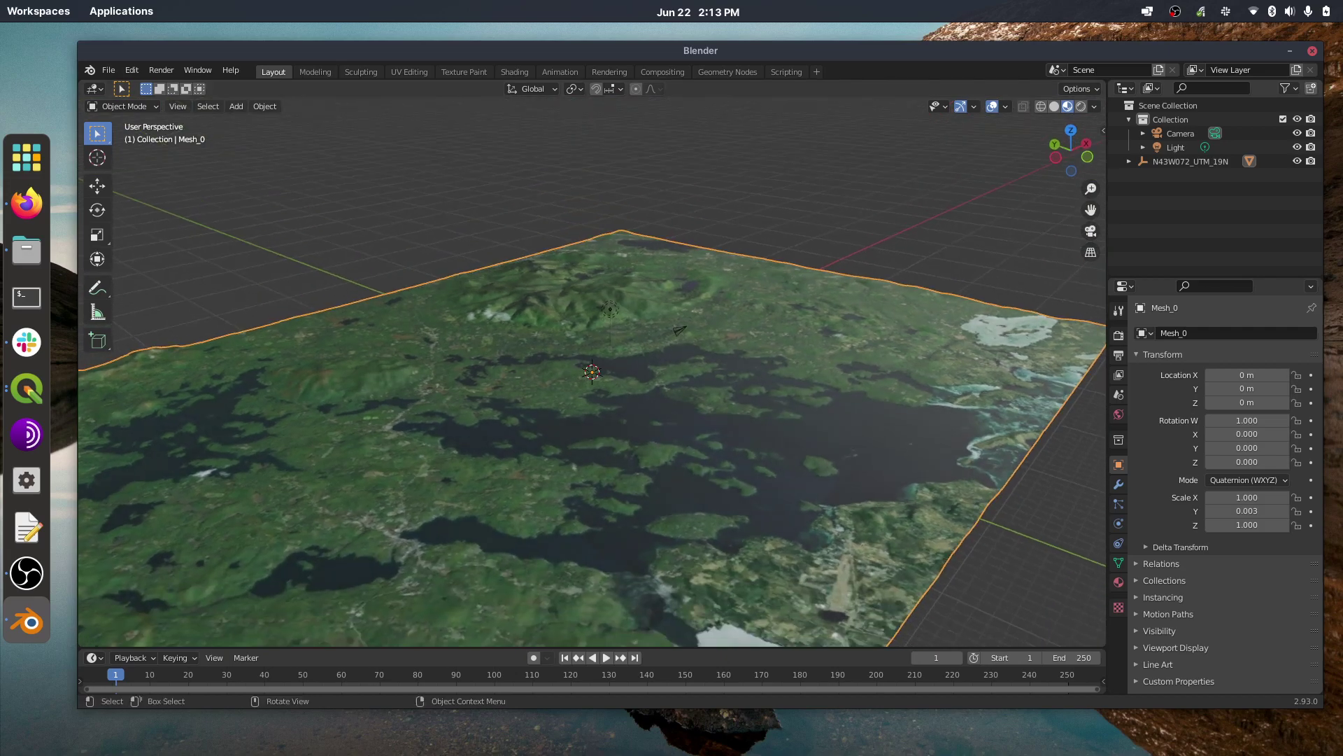